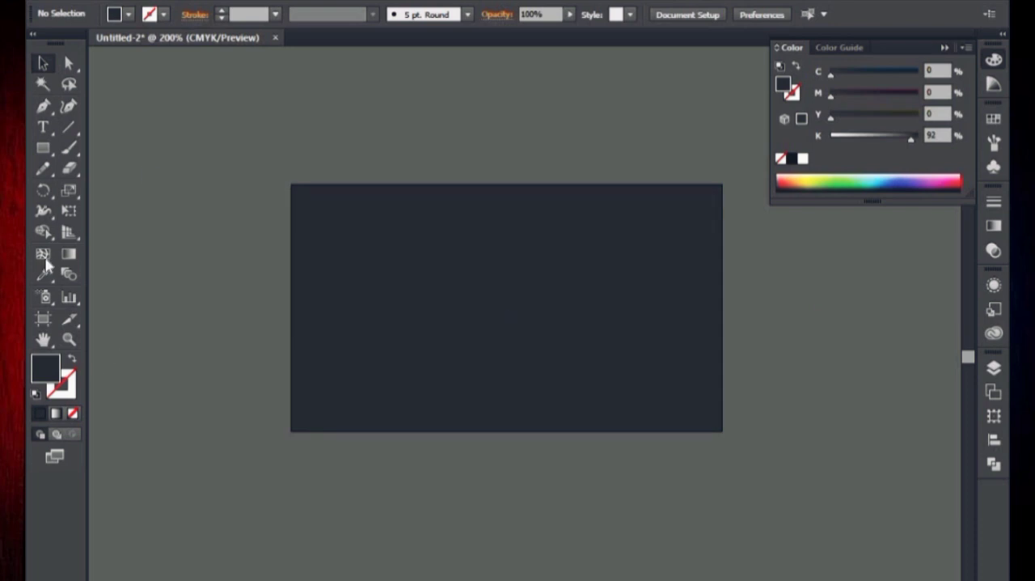
# Lock the dark background rectangle.
pyautogui.click(428, 238)
pyautogui.click(145, 2)
pyautogui.moveTo(273, 97)
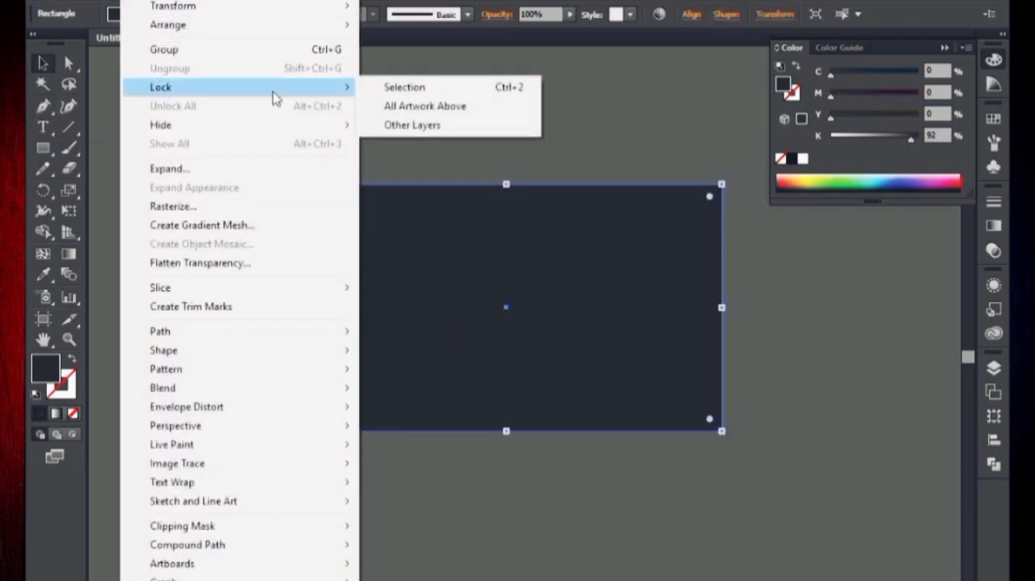
pyautogui.click(404, 86)
# Draw a Pen tool shape over the card's upper part, with an S-curved lower edge rising to the upper-right corner.
pyautogui.hotkey('ctrl', '+')
pyautogui.moveTo(303, 304); pyautogui.dragTo(280, 336)
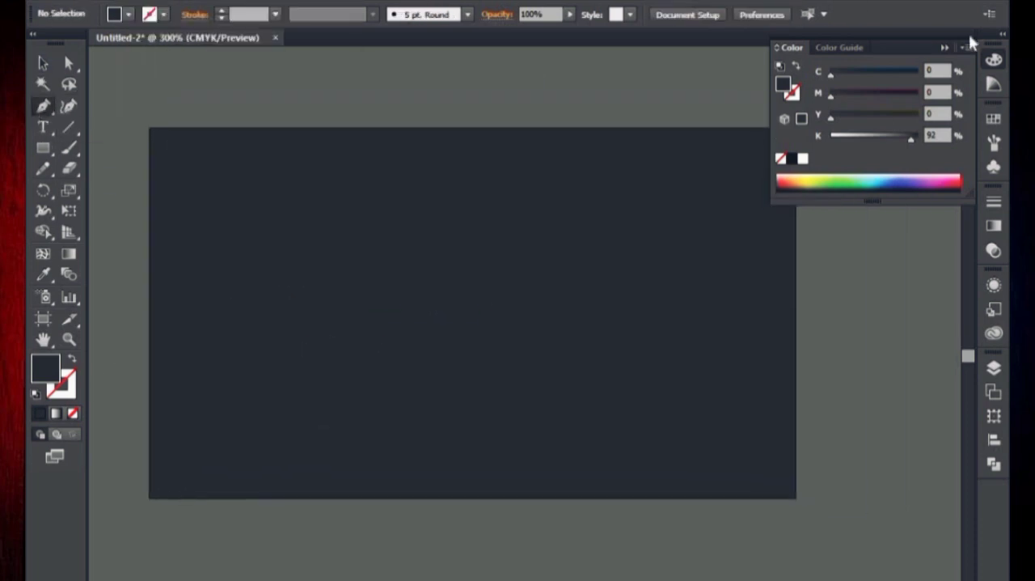
pyautogui.click(945, 47)
pyautogui.click(150, 353)
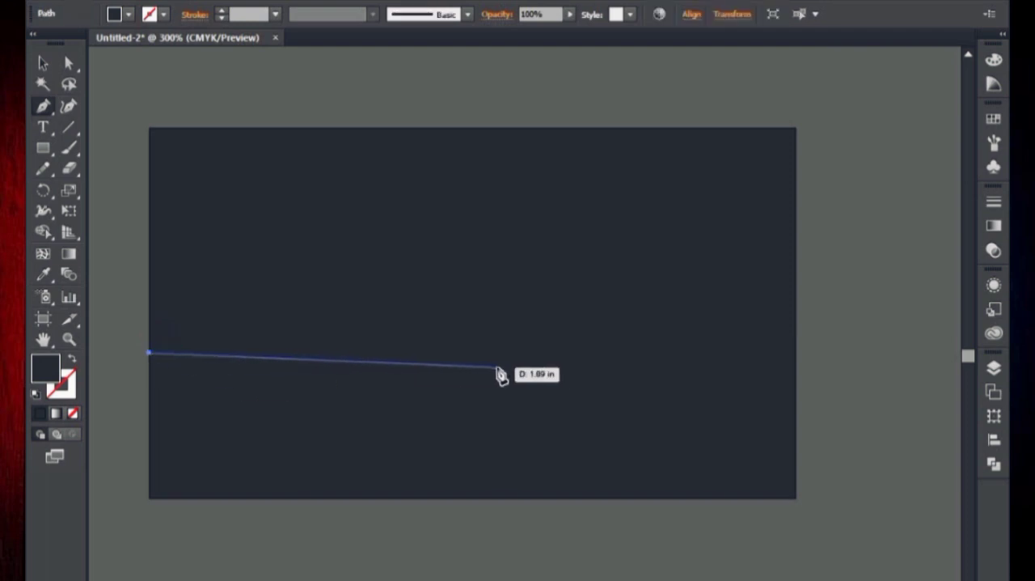
pyautogui.moveTo(570, 370); pyautogui.dragTo(758, 217)
pyautogui.moveTo(864, 186); pyautogui.dragTo(947, 173)
pyautogui.click(190, 194)
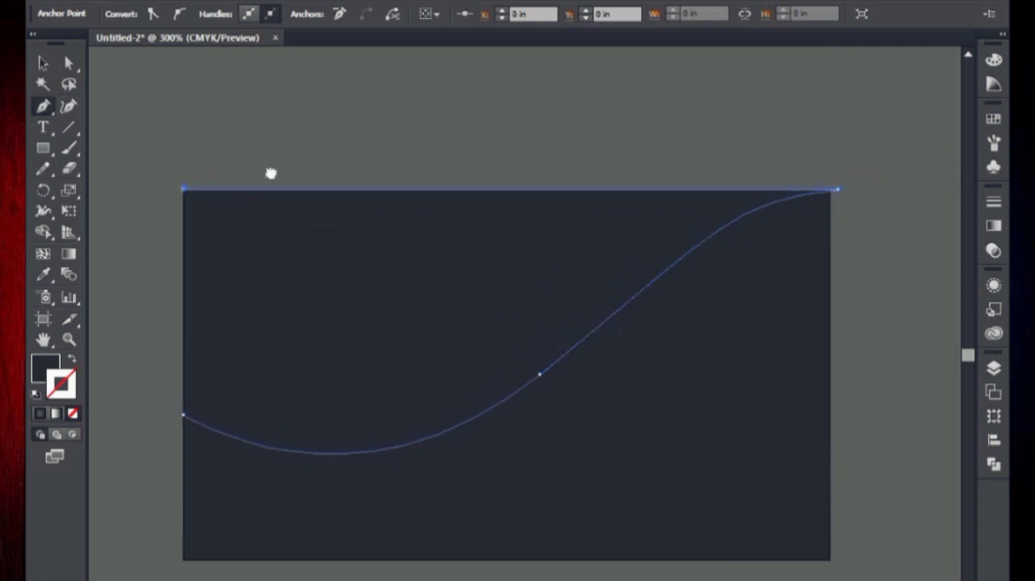
# Switch the colour mode to RGB and fill the curved shape with a light yellow.
pyautogui.click(994, 60)
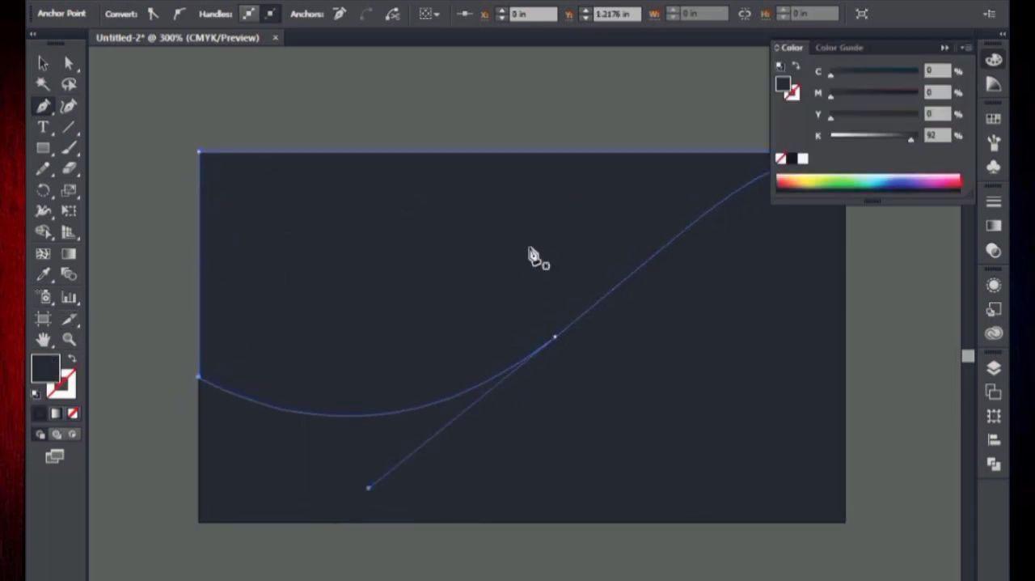
pyautogui.click(863, 178)
pyautogui.moveTo(879, 78); pyautogui.dragTo(843, 98)
pyautogui.click(967, 48)
pyautogui.click(908, 96)
pyautogui.moveTo(900, 75); pyautogui.dragTo(902, 74)
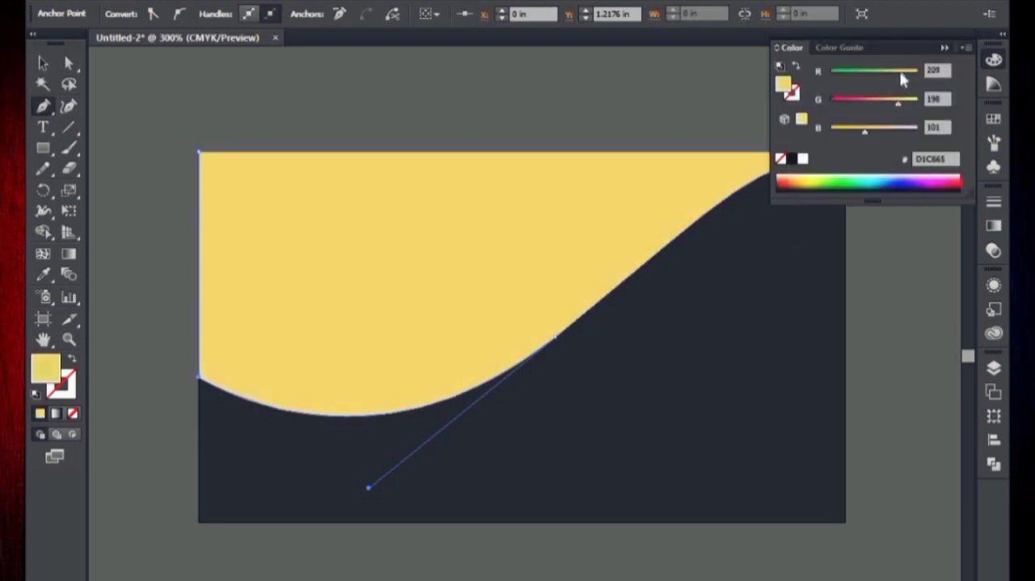
pyautogui.click(945, 48)
# Move the yellow shape's upper-right anchor point onto the card's corner.
pyautogui.moveTo(488, 124); pyautogui.dragTo(460, 130)
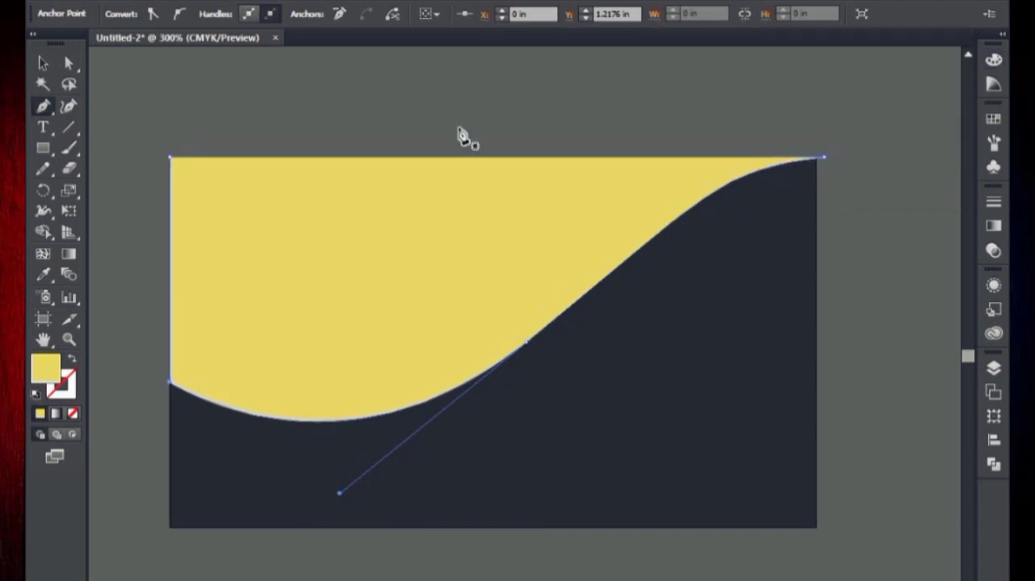
pyautogui.click(68, 64)
pyautogui.hotkey('ctrl', '+')
pyautogui.hotkey('ctrl', '+')
pyautogui.moveTo(636, 161); pyautogui.dragTo(210, 315)
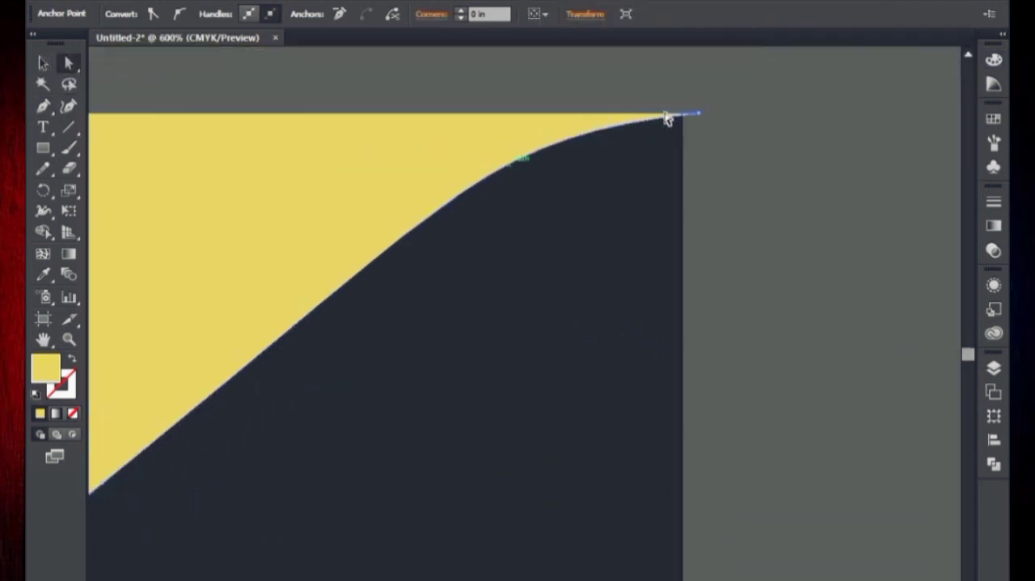
pyautogui.moveTo(685, 114); pyautogui.dragTo(683, 113)
pyautogui.moveTo(702, 186); pyautogui.dragTo(844, 199)
pyautogui.hotkey('ctrl', '-')
pyautogui.hotkey('ctrl', '-')
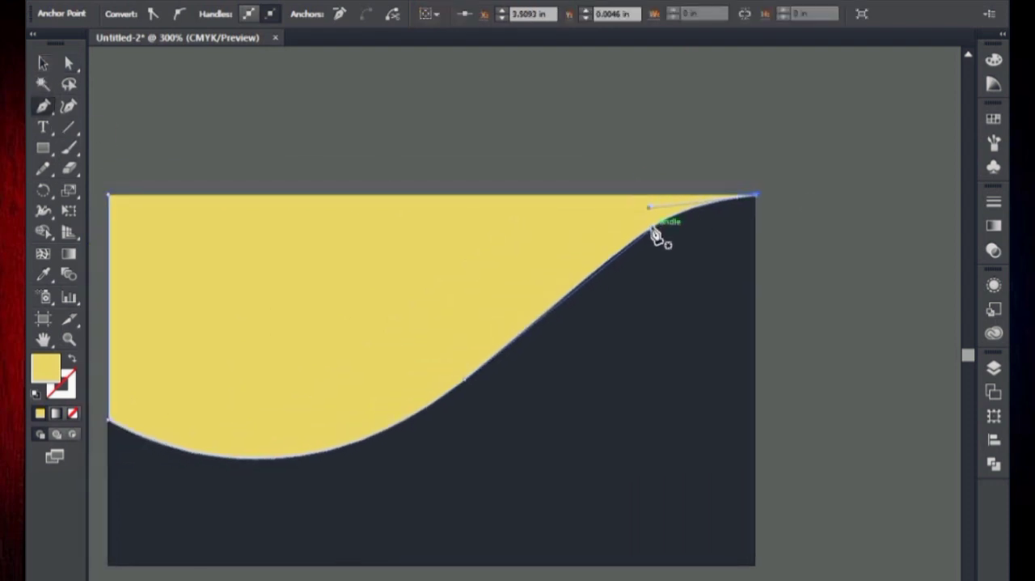
# Draw a second yellow Pen path that thickens the curved shape's end at the card's upper-right corner.
pyautogui.moveTo(657, 235); pyautogui.dragTo(813, 105)
pyautogui.moveTo(614, 228); pyautogui.dragTo(499, 322)
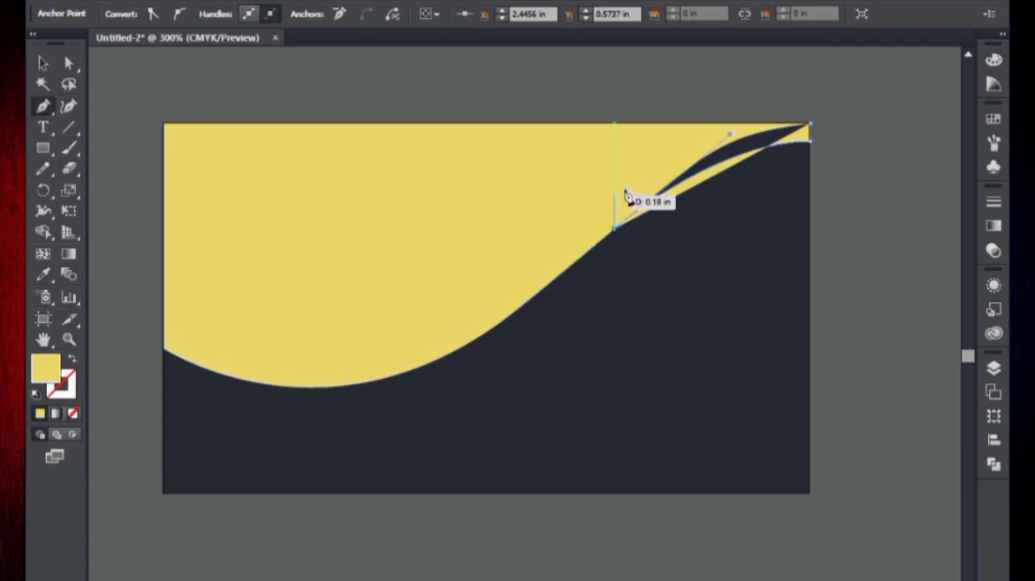
pyautogui.click(652, 167)
pyautogui.click(717, 131)
pyautogui.click(410, 193)
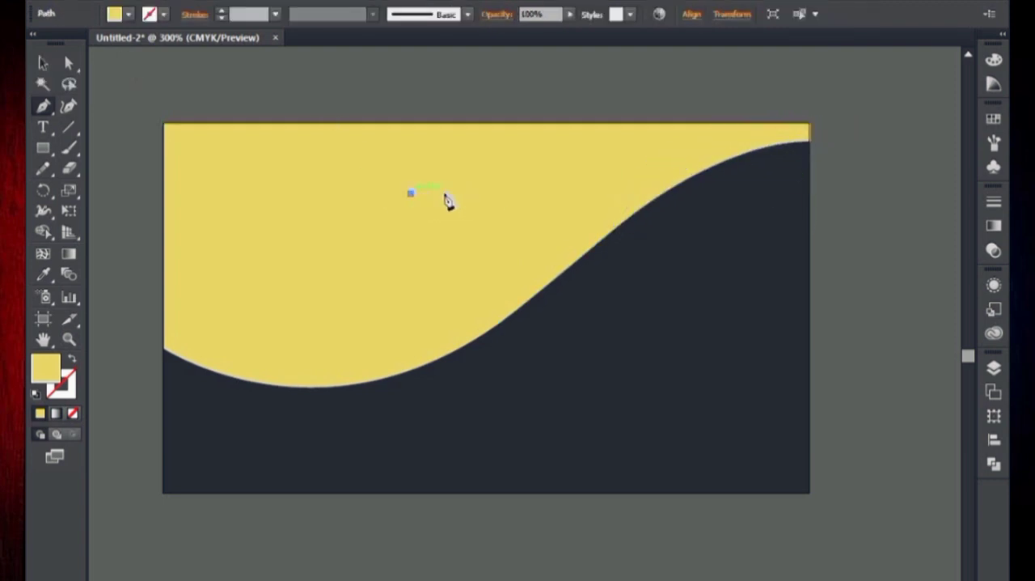
# Unite the overlapping yellow shapes into one with Pathfinder.
pyautogui.click(707, 232)
pyautogui.click(994, 463)
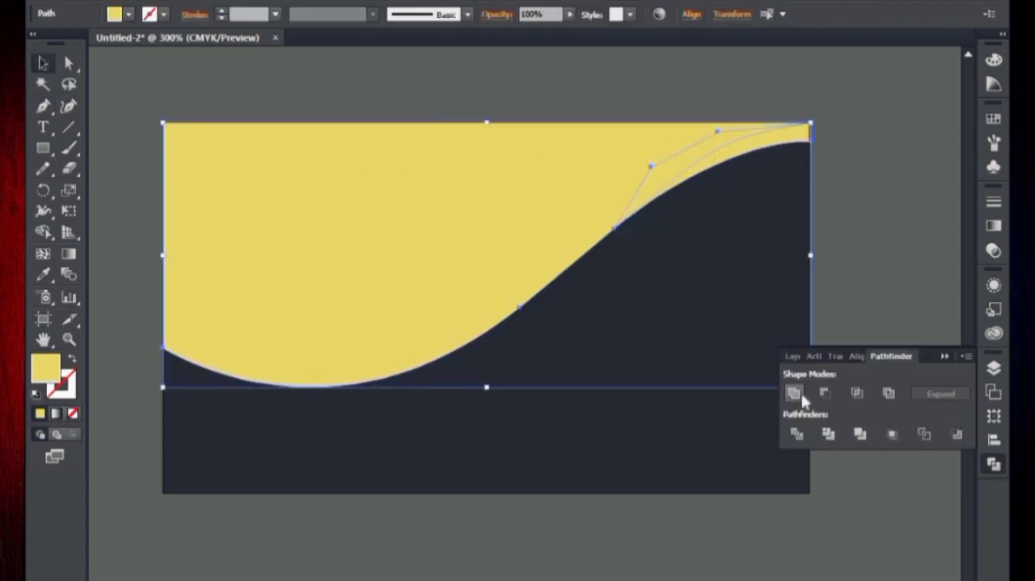
pyautogui.click(966, 353)
pyautogui.click(923, 305)
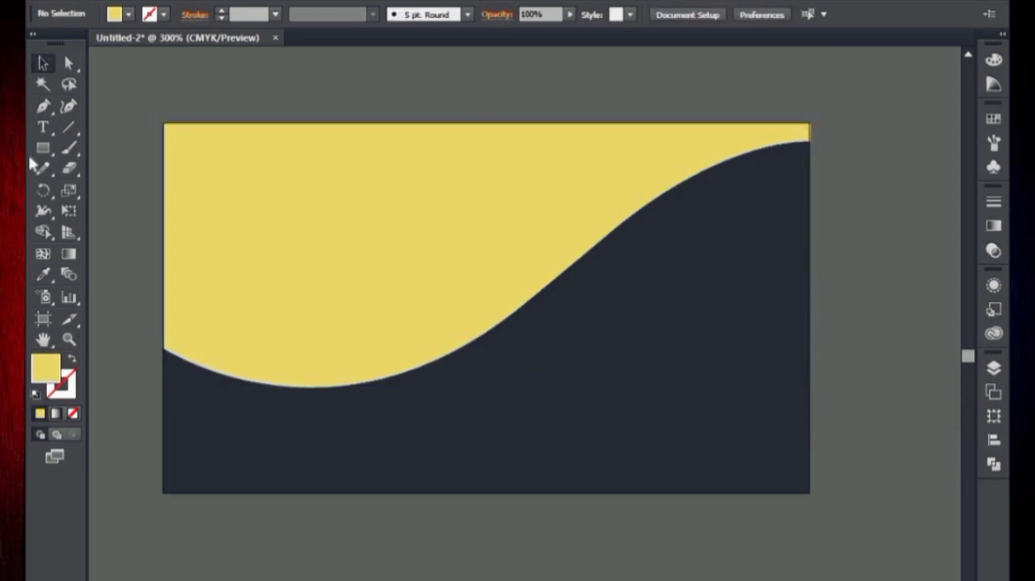
# Draw a straight-sided Pen shape over the card's lower-left part, with a slanted right edge ending on the bottom edge.
pyautogui.click(455, 332)
pyautogui.click(564, 491)
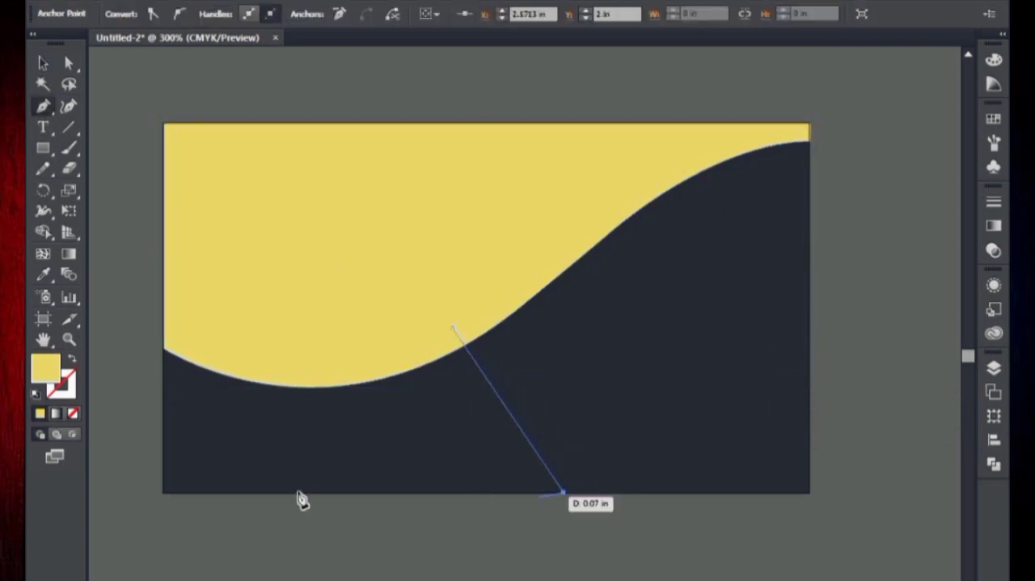
pyautogui.click(164, 491)
pyautogui.click(163, 308)
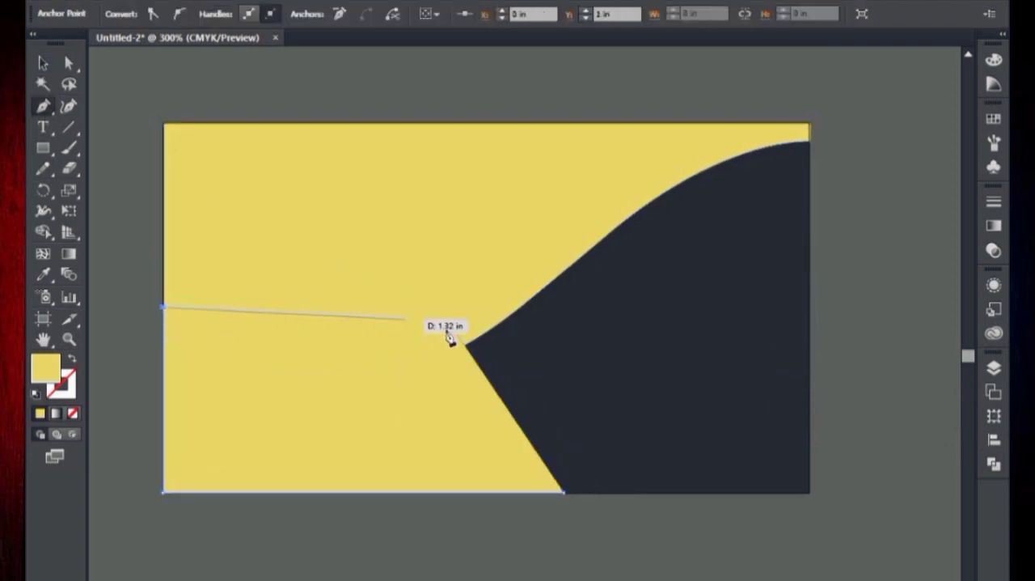
# Recolour the lower-left shape to light green.
pyautogui.click(995, 62)
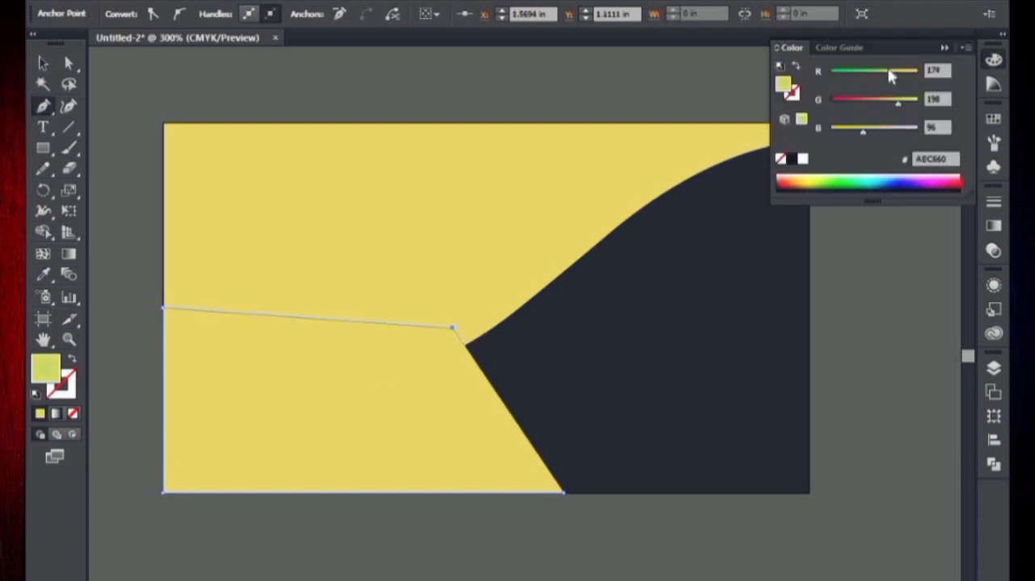
pyautogui.moveTo(889, 75); pyautogui.dragTo(879, 75)
pyautogui.click(945, 48)
# Bring the yellow curved shape in front of the green shape.
pyautogui.click(420, 167)
pyautogui.press('Delete')
pyautogui.press('v')
pyautogui.rightClick(419, 168)
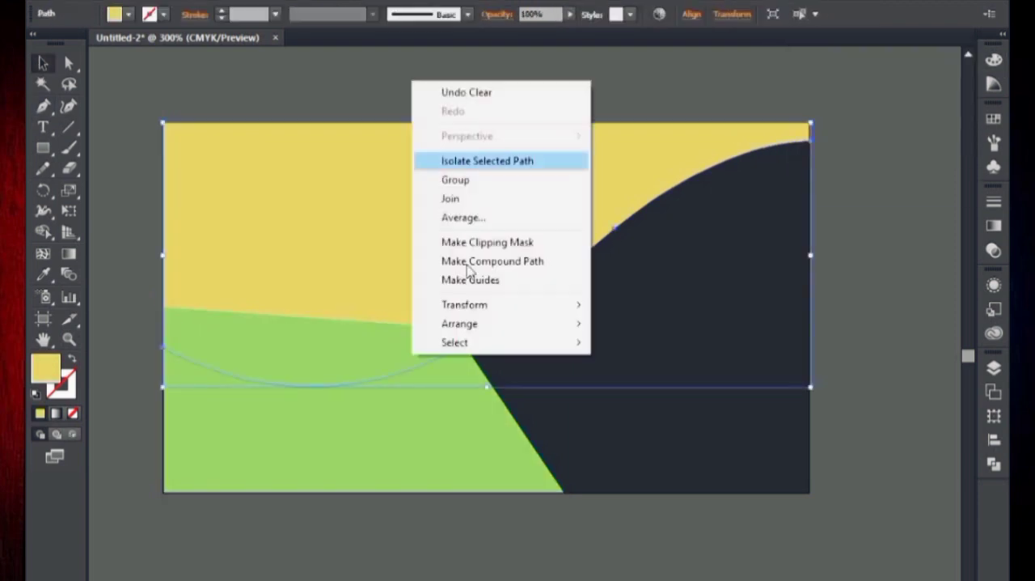
pyautogui.moveTo(501, 323)
pyautogui.click(619, 326)
pyautogui.click(860, 294)
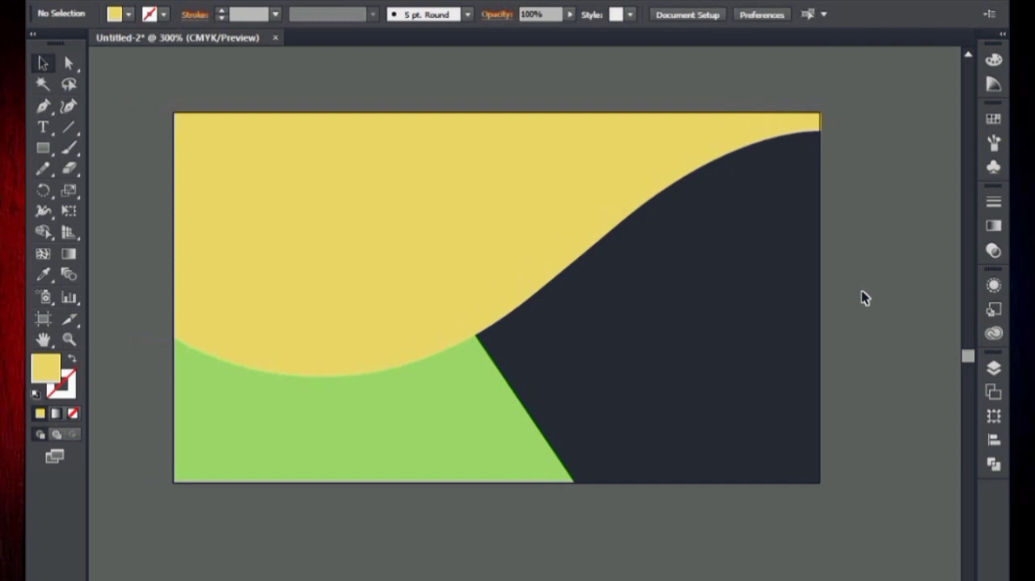
# Resize the green shape by lowering its top edge and widening it slightly.
pyautogui.click(512, 394)
pyautogui.moveTo(583, 390); pyautogui.dragTo(628, 398)
pyautogui.hotkey('ctrl', 'z')
pyautogui.hotkey('ctrl', '+')
pyautogui.hotkey('ctrl', '+')
pyautogui.moveTo(465, 403); pyautogui.dragTo(917, 381)
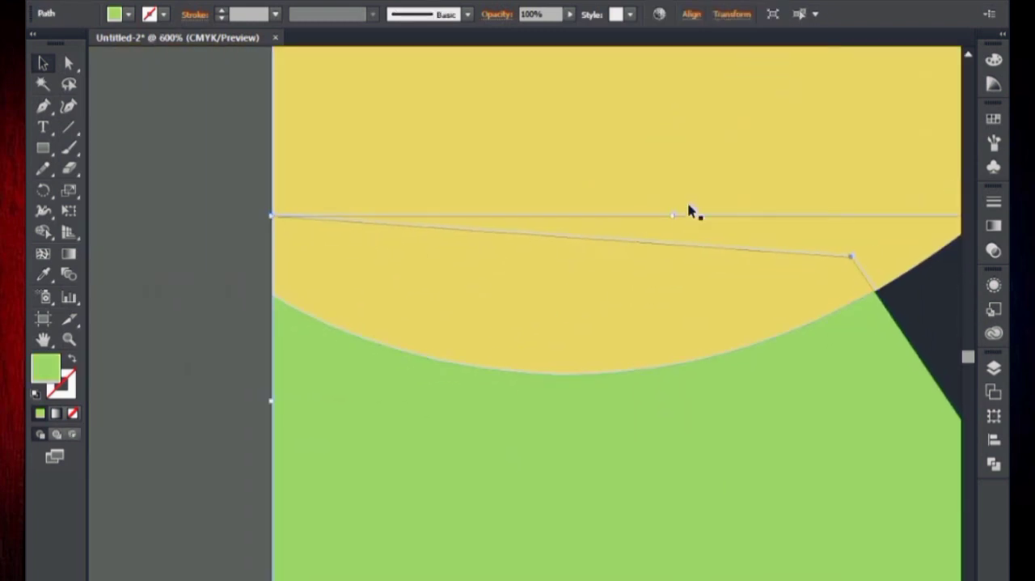
pyautogui.moveTo(673, 215); pyautogui.dragTo(673, 259)
pyautogui.hscroll(5, 631, 319)
pyautogui.scroll(-1, 631, 320)
pyautogui.moveTo(672, 334)
pyautogui.mouseDown()
pyautogui.moveTo(724, 335)
pyautogui.moveTo(686, 331)
pyautogui.mouseUp()
pyautogui.click(749, 545)
# Draw a circle with the Ellipse tool, centred on the card's upper-left corner.
pyautogui.hotkey('ctrl', '-')
pyautogui.hotkey('ctrl', '-')
pyautogui.hotkey('ctrl', '-')
pyautogui.moveTo(654, 435); pyautogui.dragTo(717, 480)
pyautogui.moveTo(734, 438); pyautogui.dragTo(700, 438)
pyautogui.moveTo(43, 148); pyautogui.dragTo(129, 187)
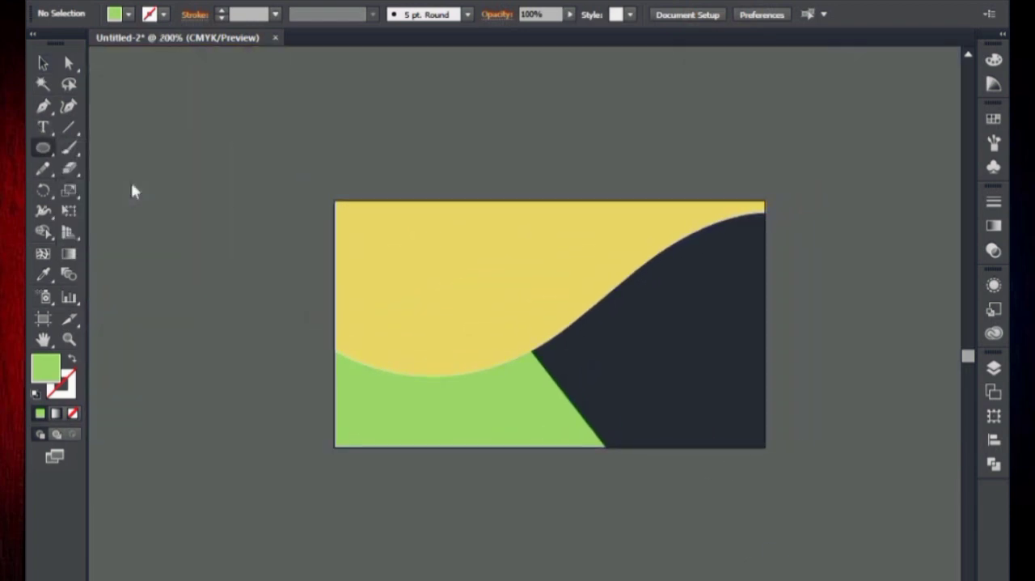
pyautogui.hotkey('ctrl', '+')
pyautogui.moveTo(238, 250); pyautogui.dragTo(456, 419)
pyautogui.moveTo(368, 280); pyautogui.dragTo(381, 292)
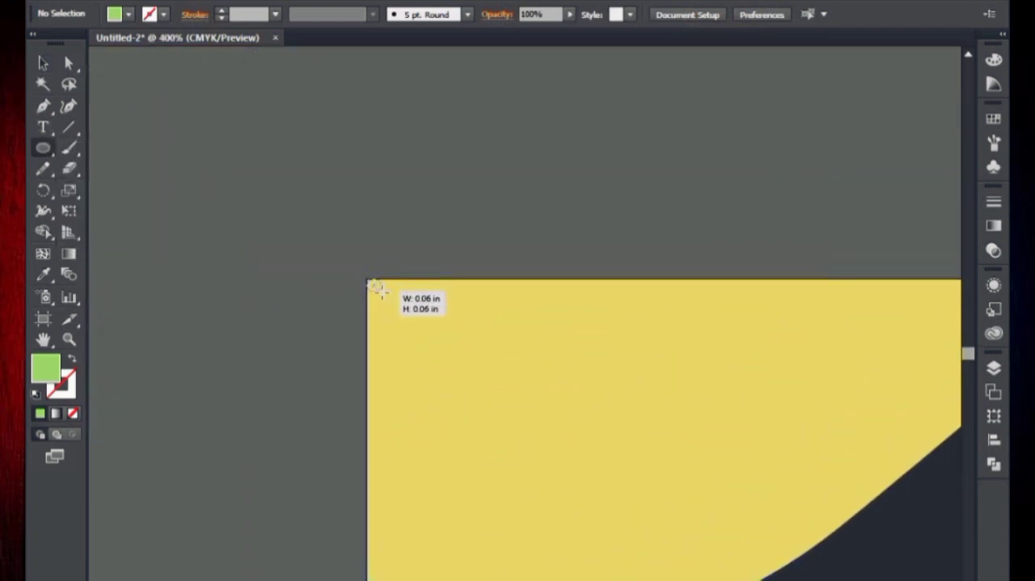
pyautogui.moveTo(481, 380); pyautogui.dragTo(482, 380)
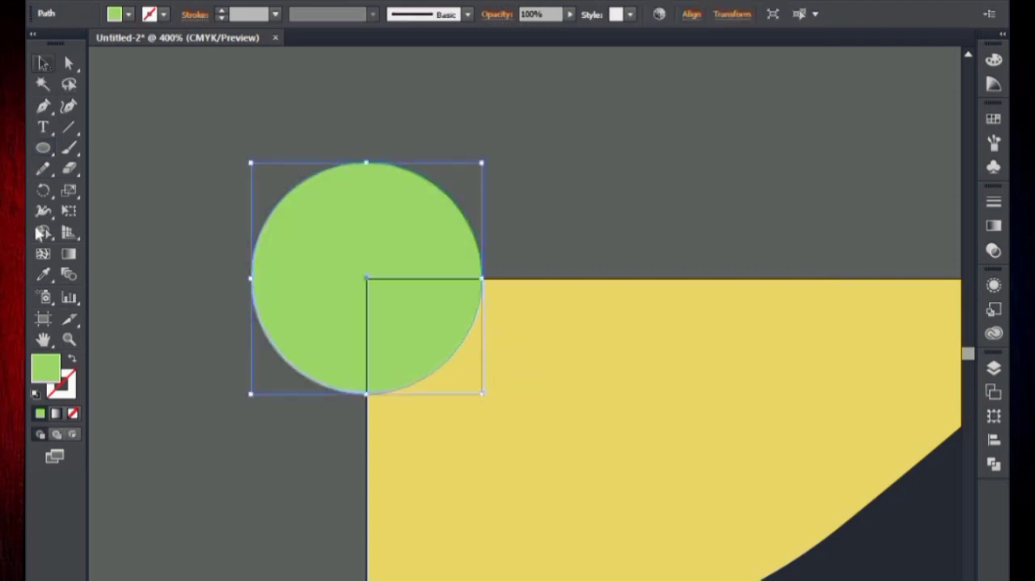
# Fill the corner circle with black.
pyautogui.click(39, 279)
pyautogui.click(996, 61)
pyautogui.click(793, 159)
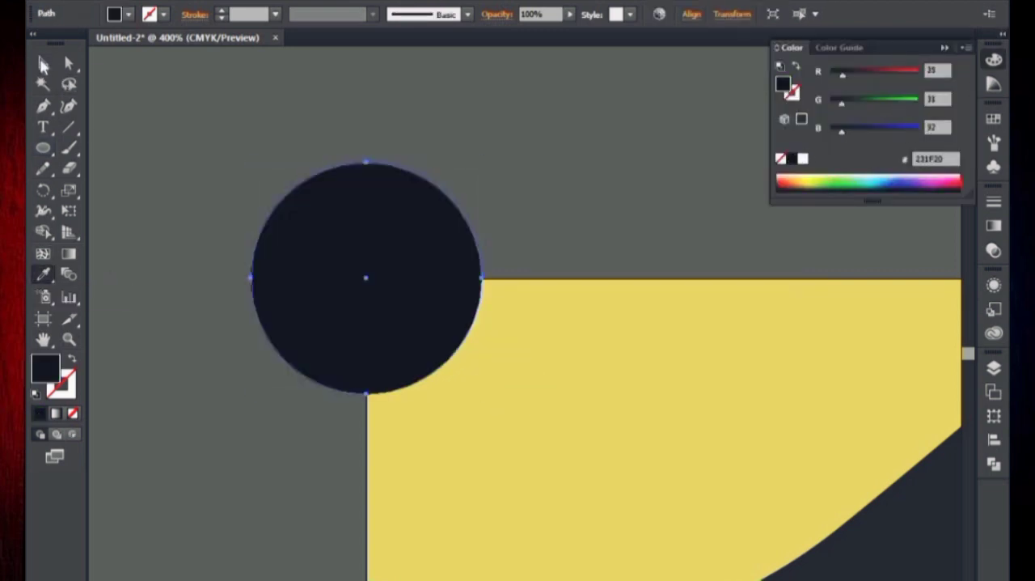
# Use Shape Builder on the circle and yellow shape to remove the part of the circle outside the card.
pyautogui.click(42, 63)
pyautogui.moveTo(578, 354); pyautogui.dragTo(541, 268)
pyautogui.keyDown('shift'); pyautogui.click(541, 267); pyautogui.keyUp('shift')
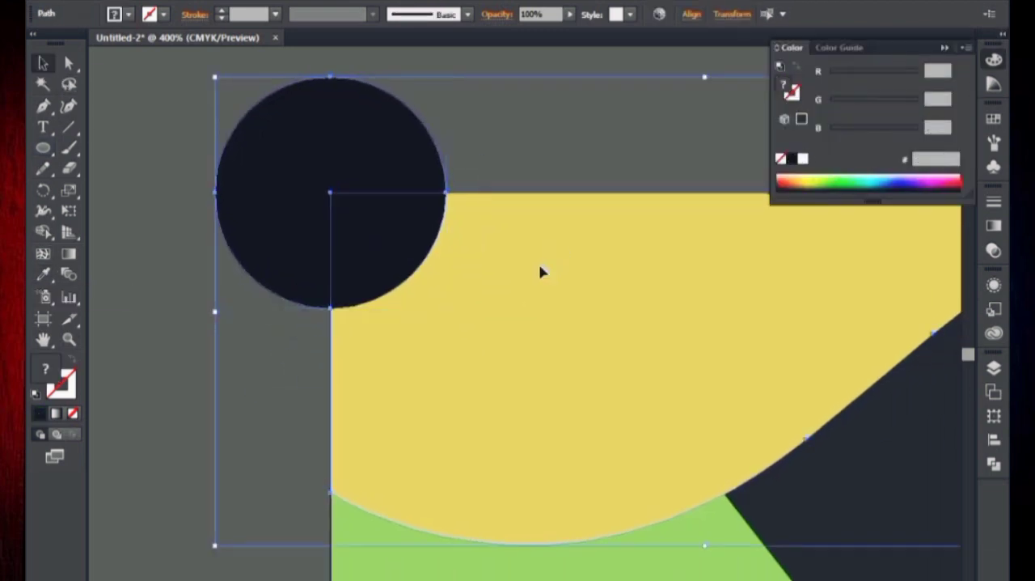
pyautogui.doubleClick(45, 232)
pyautogui.click(609, 521)
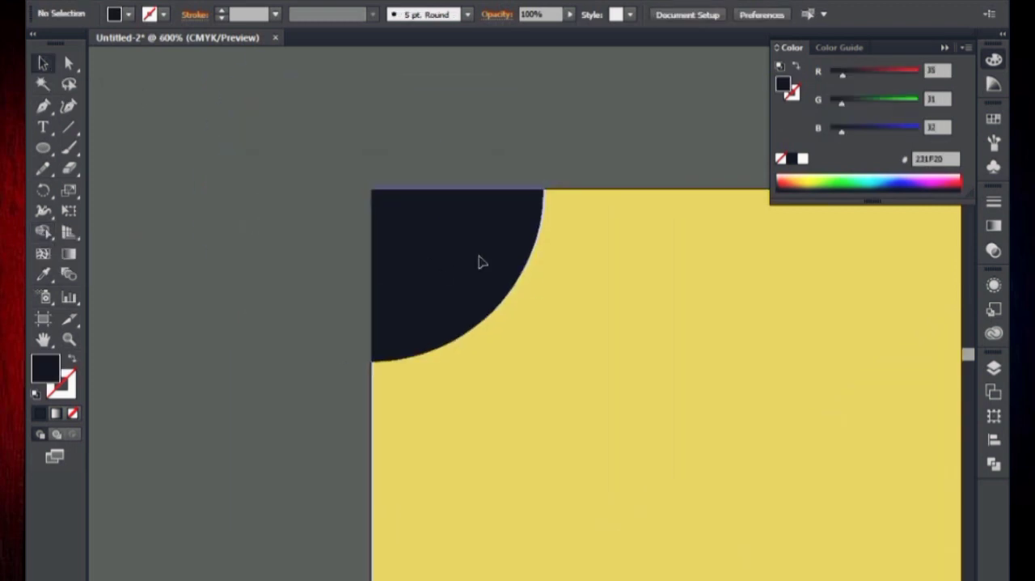
pyautogui.moveTo(481, 261); pyautogui.dragTo(499, 271)
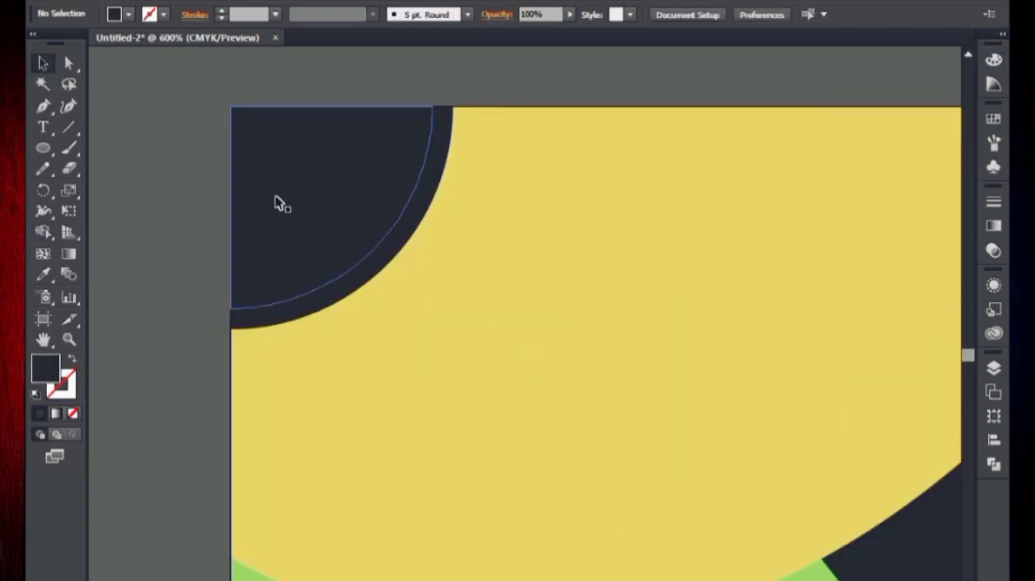
# Fill the smaller inner quarter circle in the card's corner with black.
pyautogui.click(279, 204)
pyautogui.click(994, 62)
pyautogui.click(793, 160)
pyautogui.click(966, 47)
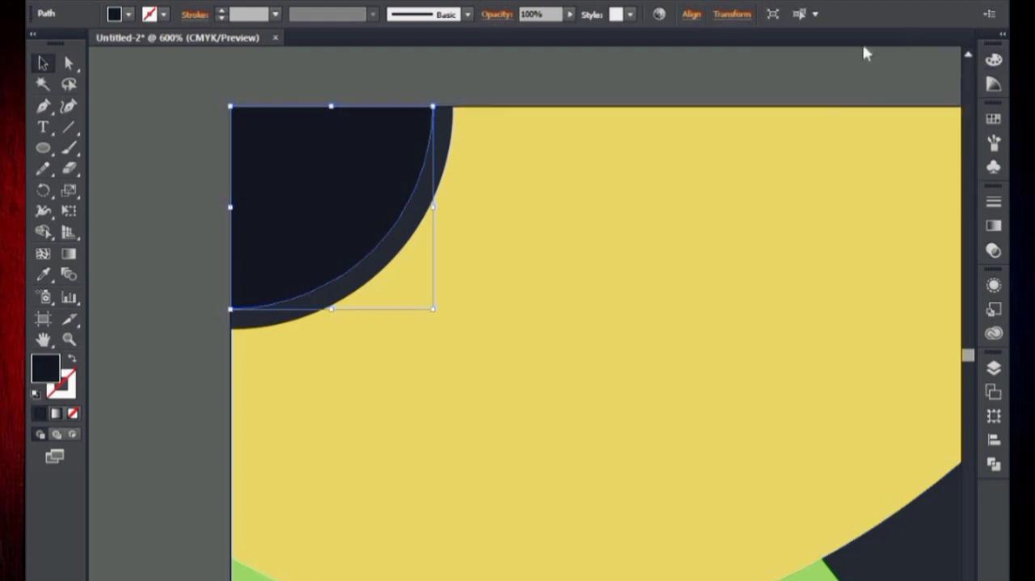
pyautogui.click(833, 60)
# Draw a black circle on the yellow area and place it below and right of the quarter circles.
pyautogui.hotkey('ctrl', '-')
pyautogui.hotkey('ctrl', '-')
pyautogui.moveTo(758, 202); pyautogui.dragTo(695, 111)
pyautogui.hotkey('ctrl', '=')
pyautogui.moveTo(368, 124); pyautogui.dragTo(518, 229)
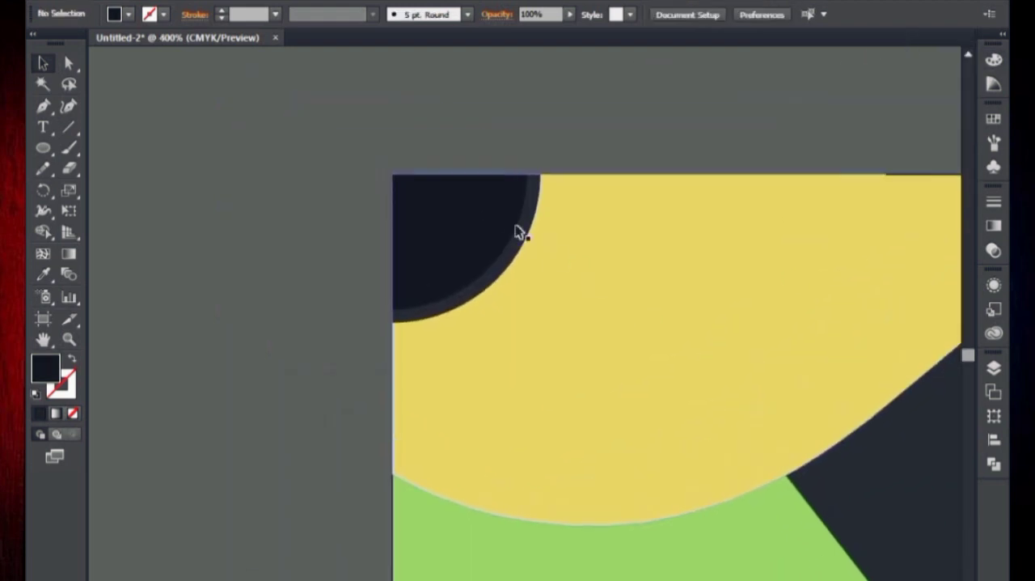
pyautogui.click(518, 232)
pyautogui.click(589, 229)
pyautogui.moveTo(593, 235); pyautogui.dragTo(549, 150)
pyautogui.click(40, 150)
pyautogui.moveTo(294, 266); pyautogui.dragTo(121, 235)
pyautogui.moveTo(276, 250); pyautogui.dragTo(306, 292)
pyautogui.moveTo(365, 346); pyautogui.dragTo(361, 333)
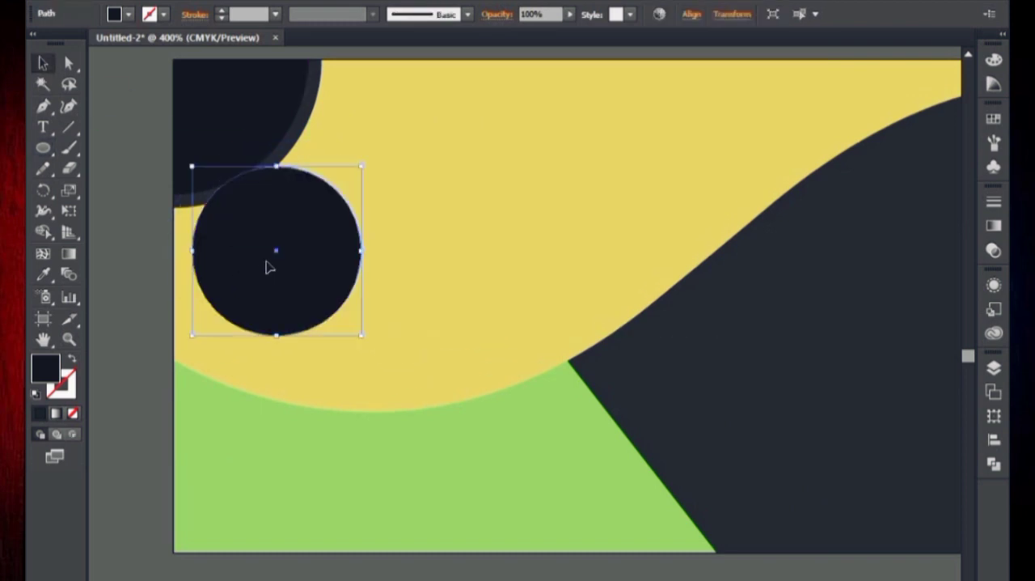
pyautogui.moveTo(269, 267); pyautogui.dragTo(317, 323)
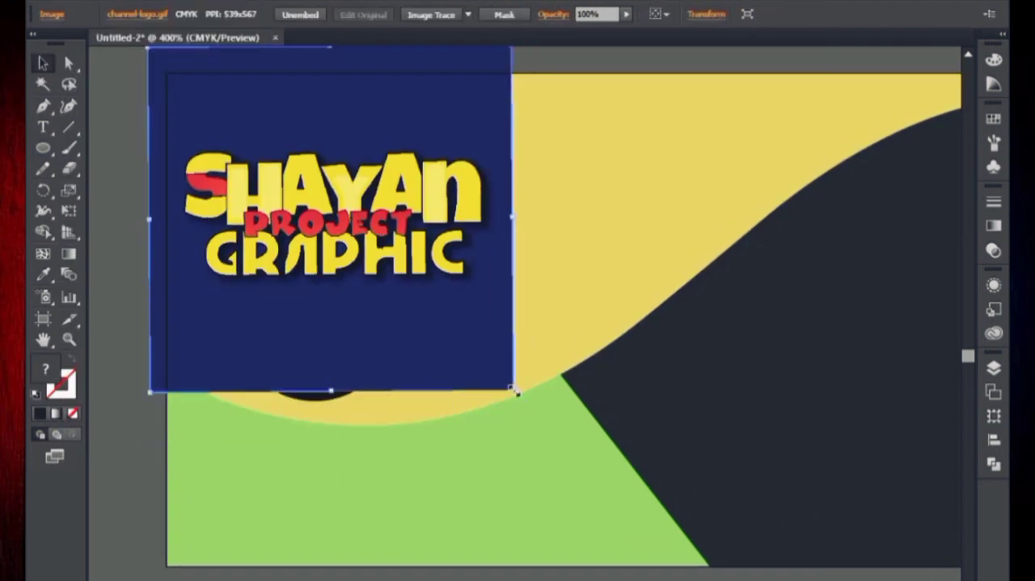
# Scale the logo image and position it over the black circle.
pyautogui.moveTo(509, 388); pyautogui.dragTo(474, 330)
pyautogui.moveTo(366, 259); pyautogui.dragTo(350, 354)
# Shift a copy of the black circle to the right of the logo and bring it to the front.
pyautogui.click(336, 234)
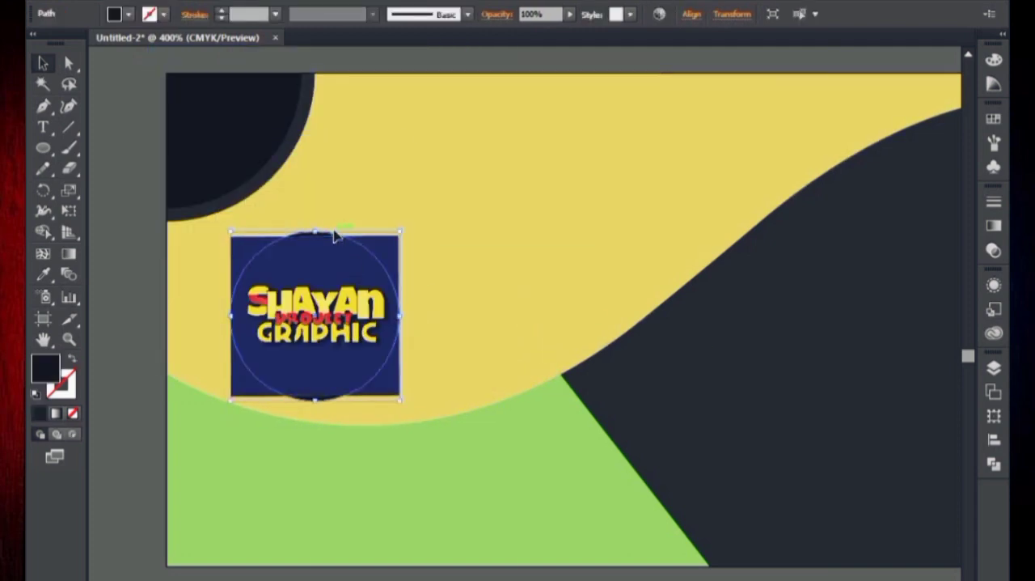
pyautogui.press('Right')
pyautogui.press('Right')
pyautogui.press('Right')
pyautogui.press('Right')
pyautogui.press('Right')
pyautogui.press('Right')
pyautogui.press('Right')
pyautogui.press('Right')
pyautogui.press('Right')
pyautogui.press('Right')
pyautogui.press('Right')
pyautogui.press('Right')
pyautogui.press('Right')
pyautogui.press('Right')
pyautogui.press('Right')
pyautogui.press('Right')
pyautogui.press('Right')
pyautogui.press('Right')
pyautogui.press('Right')
pyautogui.press('Right')
pyautogui.rightClick(454, 316)
pyautogui.moveTo(531, 528)
pyautogui.click(662, 533)
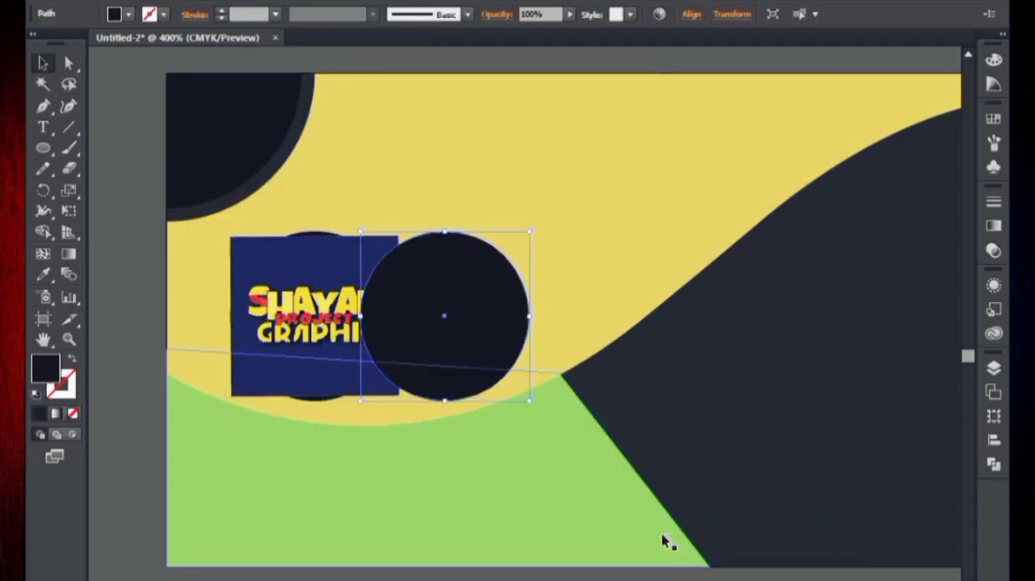
# Move the front circle back over the logo image and make a clipping mask from the two.
pyautogui.press('Left')
pyautogui.press('Left')
pyautogui.press('Left')
pyautogui.press('Left')
pyautogui.press('Left')
pyautogui.press('Left')
pyautogui.press('Left')
pyautogui.press('Left')
pyautogui.press('Left')
pyautogui.press('Left')
pyautogui.press('Left')
pyautogui.press('Left')
pyautogui.press('Left')
pyautogui.press('Left')
pyautogui.press('Left')
pyautogui.press('Left')
pyautogui.press('Left')
pyautogui.press('Left')
pyautogui.press('Left')
pyautogui.press('Left')
pyautogui.press('Left')
pyautogui.press('Left')
pyautogui.press('Left')
pyautogui.press('Left')
pyautogui.press('Left')
pyautogui.press('Left')
pyautogui.press('Left')
pyautogui.press('Left')
pyautogui.press('Left')
pyautogui.press('Left')
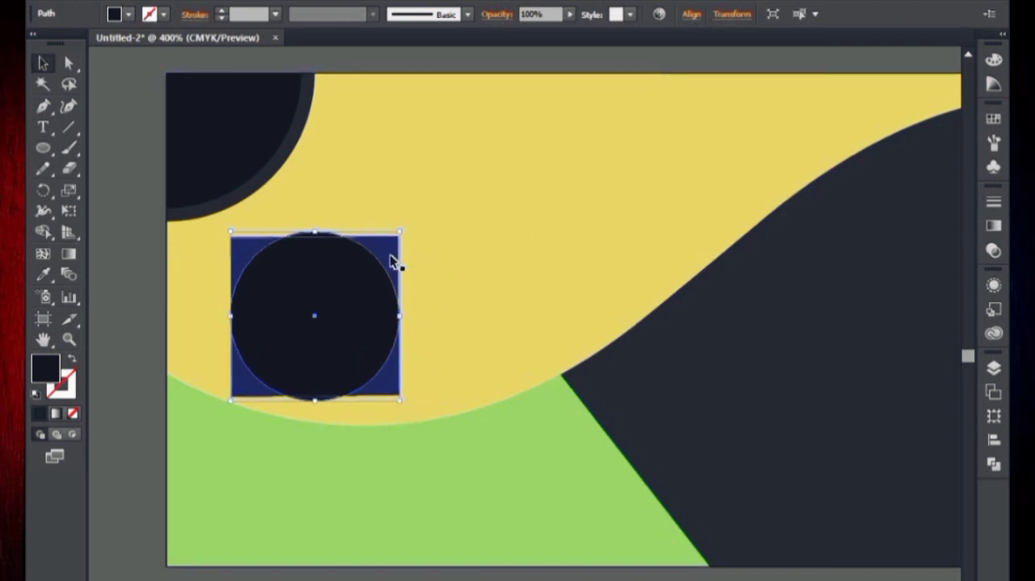
pyautogui.keyDown('shift'); pyautogui.click(390, 260); pyautogui.keyUp('shift')
pyautogui.rightClick(390, 259)
pyautogui.click(441, 227)
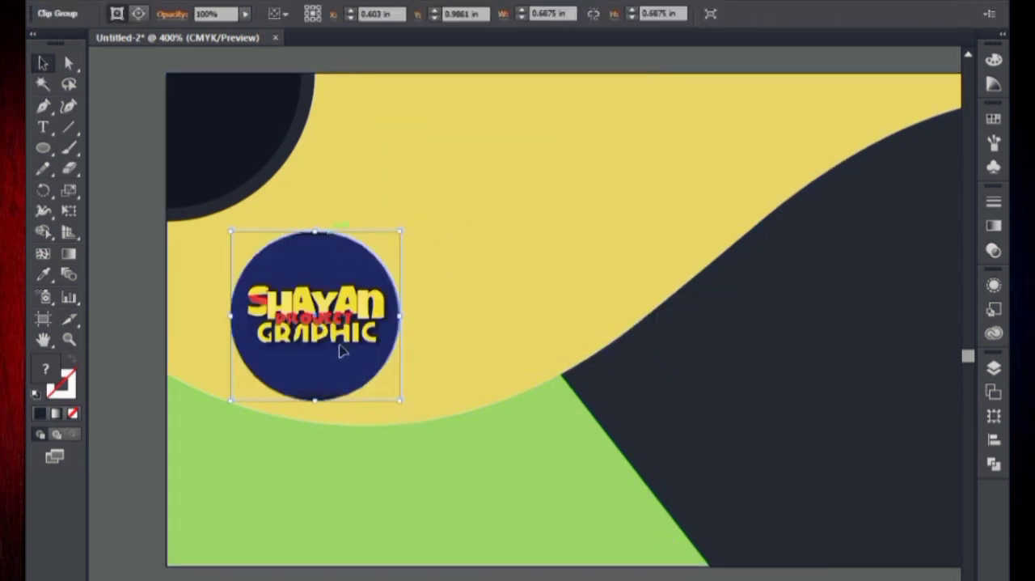
# Try to enlarge the circle at the logo slightly.
pyautogui.click(140, 369)
pyautogui.click(325, 395)
pyautogui.moveTo(400, 400); pyautogui.dragTo(411, 413)
pyautogui.hotkey('ctrl', 'z')
# Examine how the edge of the clipped logo lines up with the black circle behind it.
pyautogui.click(132, 293)
pyautogui.hotkey('ctrl', '+')
pyautogui.hotkey('ctrl', '+')
pyautogui.hotkey('ctrl', '+')
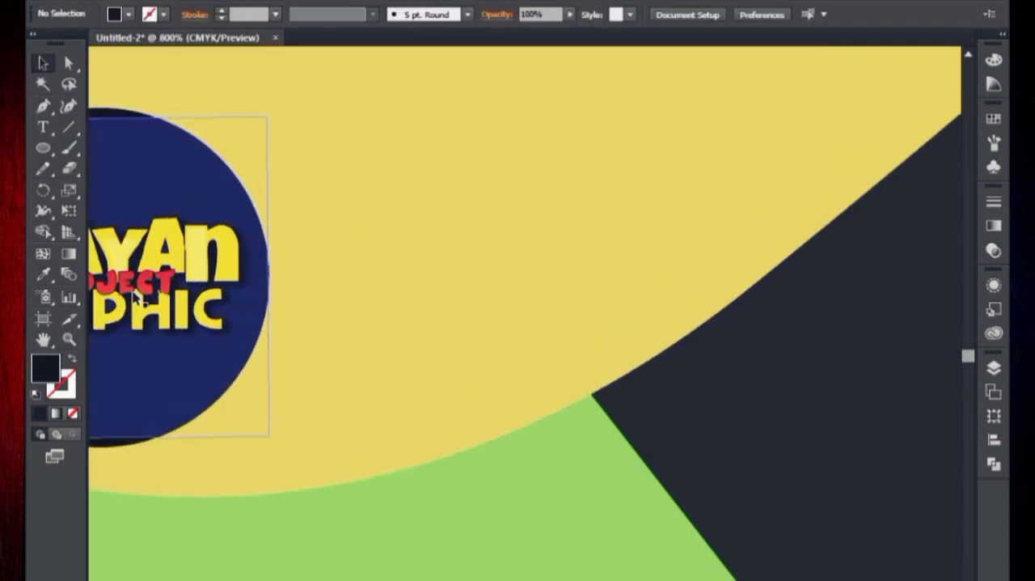
pyautogui.scroll(5, 163, 270)
pyautogui.hscroll(-5, 163, 270)
pyautogui.click(203, 296)
pyautogui.hotkey('ctrl', '-')
pyautogui.hotkey('ctrl', '-')
pyautogui.hotkey('ctrl', '-')
pyautogui.click(478, 492)
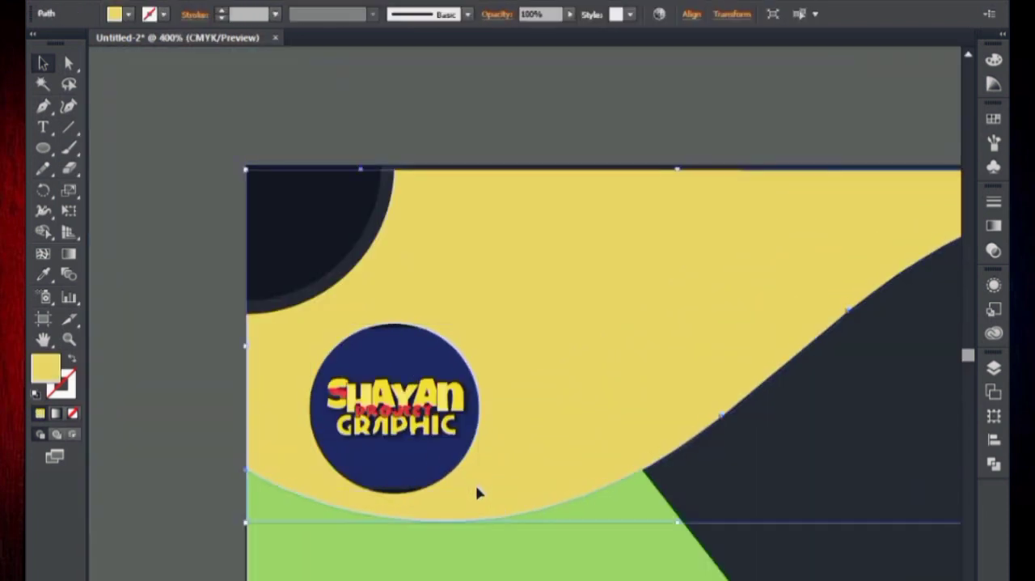
# Try to resize the clipped logo slightly from its corner.
pyautogui.click(390, 329)
pyautogui.moveTo(480, 494); pyautogui.dragTo(480, 492)
pyautogui.doubleClick(485, 499)
pyautogui.hotkey('ctrl', 'z')
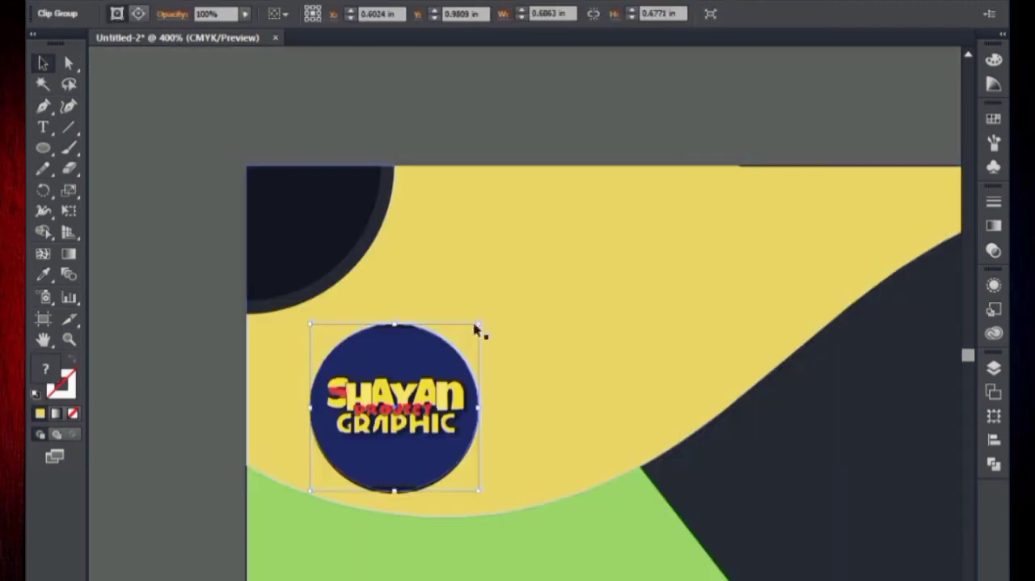
# Enlarge the black circle behind the logo to about 0.77 in so it forms a dark ring around it.
pyautogui.moveTo(480, 323); pyautogui.dragTo(488, 312)
pyautogui.hotkey('ctrl', '-')
pyautogui.hotkey('ctrl', '-')
# Duplicate the green shape slightly to the right and fill the copy with the corner ornament's darkest colour.
pyautogui.click(499, 449)
pyautogui.click(523, 408)
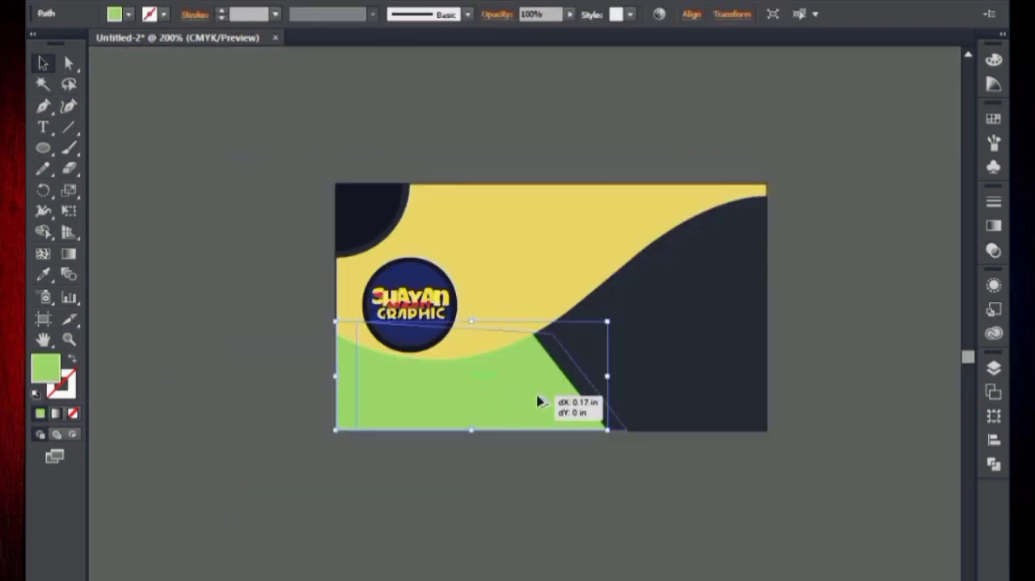
pyautogui.moveTo(527, 401); pyautogui.dragTo(535, 401)
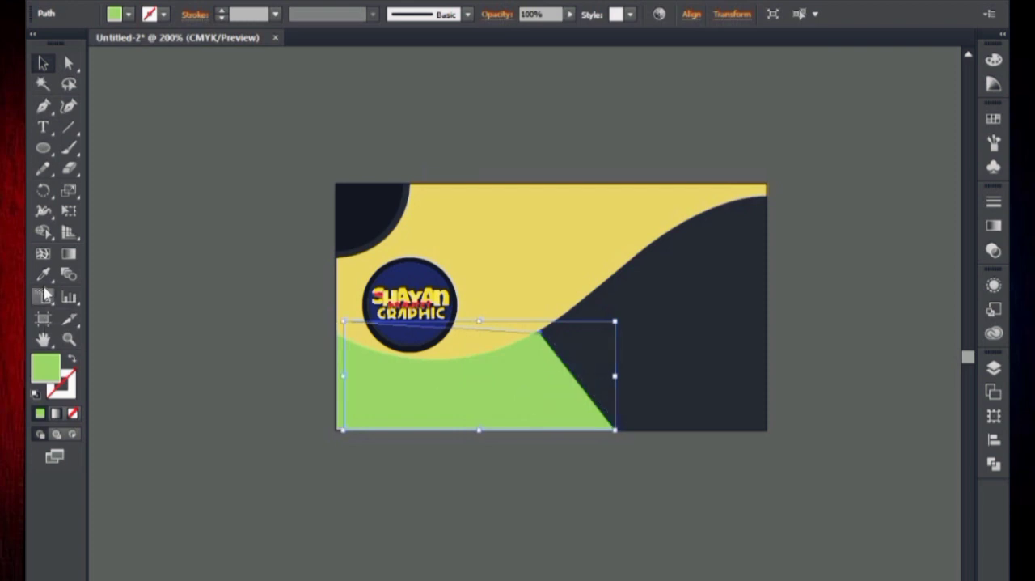
pyautogui.click(357, 208)
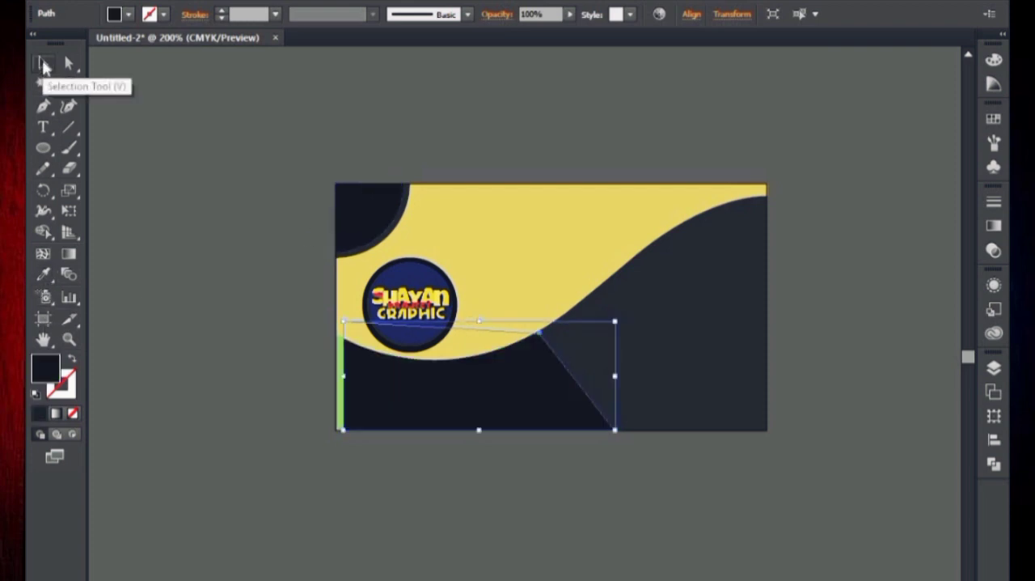
# Bring the original green shape in front of its dark copy.
pyautogui.hotkey('ctrl', '+')
pyautogui.hotkey('ctrl', '+')
pyautogui.hotkey('ctrl', '+')
pyautogui.moveTo(420, 265); pyautogui.dragTo(704, 191)
pyautogui.click(274, 291)
pyautogui.rightClick(129, 80)
pyautogui.moveTo(271, 323)
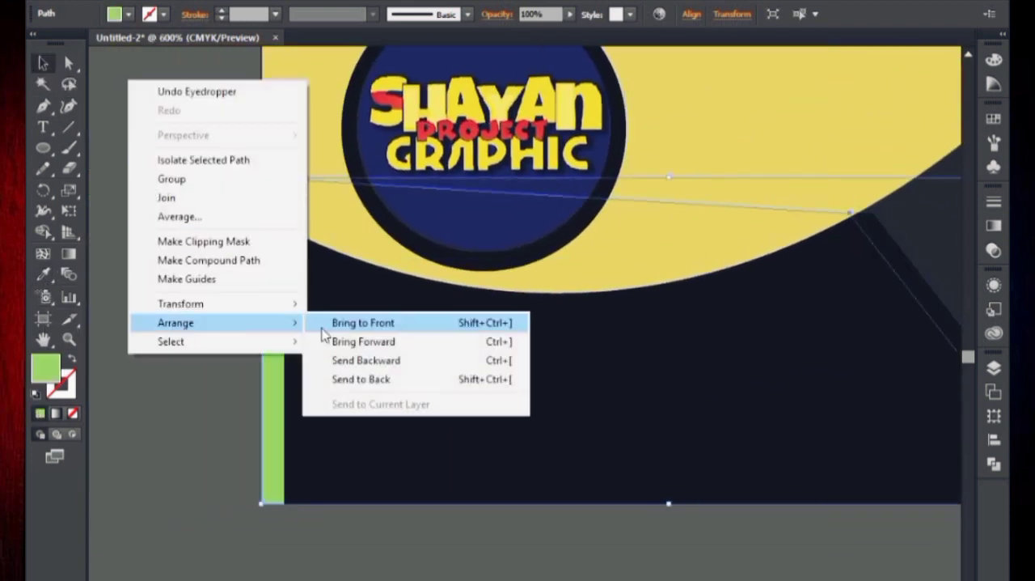
pyautogui.click(373, 327)
# Narrow the green shape and its dark copy from the right, leaving a dark band along the slanted edge.
pyautogui.hscroll(5, 817, 321)
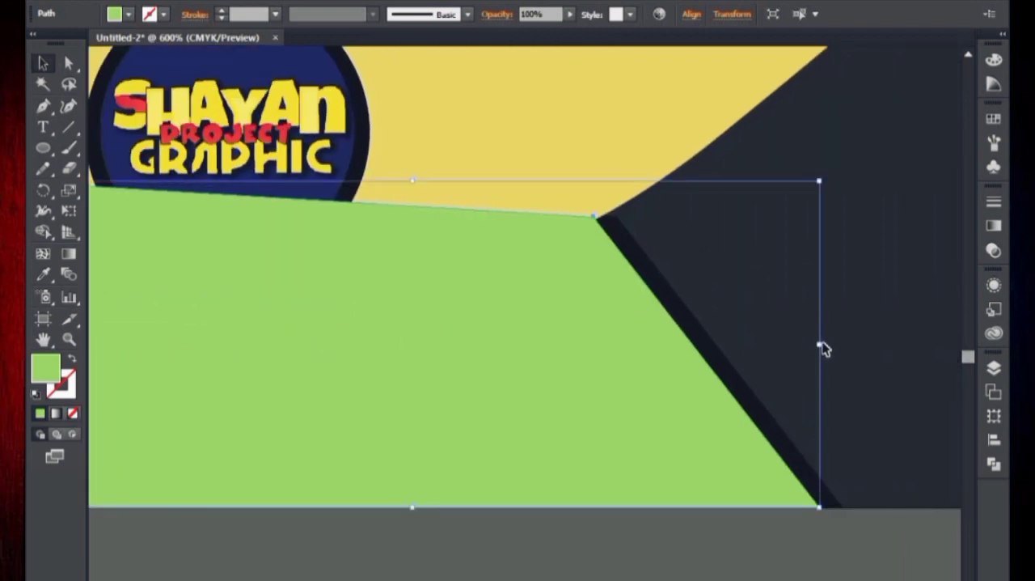
pyautogui.moveTo(820, 345)
pyautogui.mouseDown()
pyautogui.moveTo(783, 349)
pyautogui.moveTo(822, 345)
pyautogui.mouseUp()
pyautogui.click(777, 349)
pyautogui.click(694, 343)
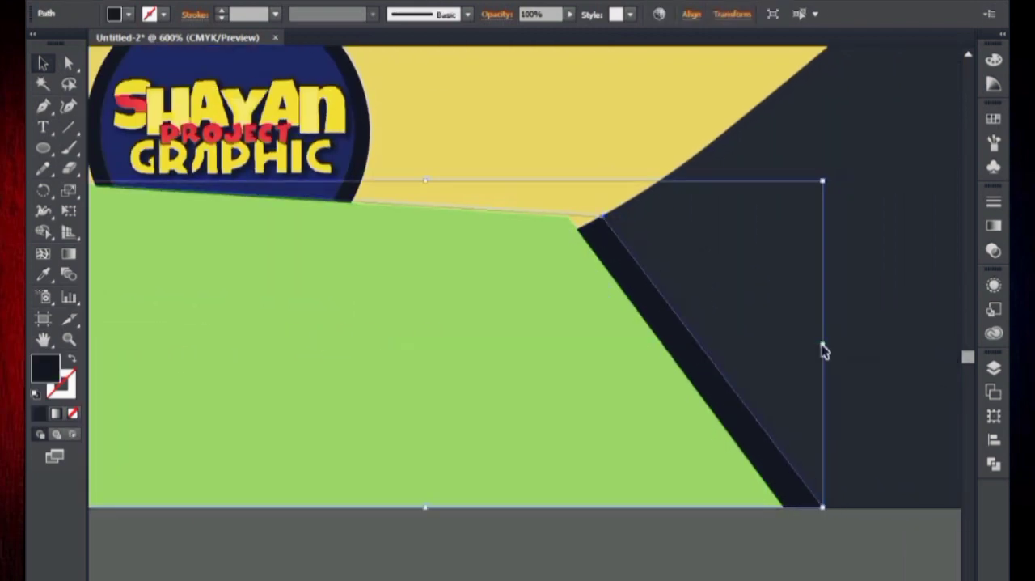
pyautogui.hotkey('ctrl', '-')
pyautogui.hotkey('ctrl', '-')
pyautogui.hotkey('ctrl', '-')
pyautogui.click(690, 474)
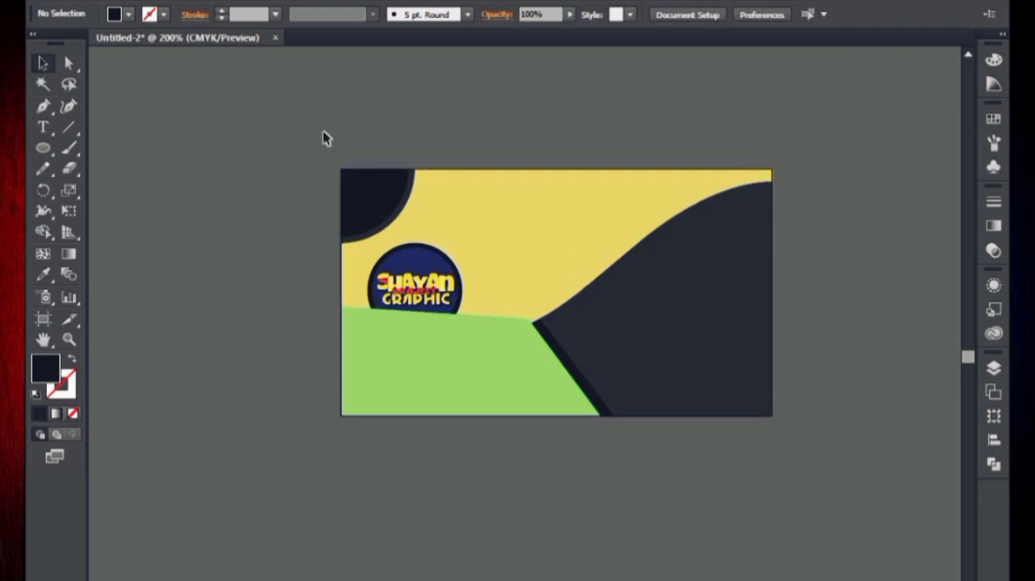
# Bring the yellow shape, corner ornament and logo in front of the green shape.
pyautogui.moveTo(502, 249); pyautogui.dragTo(490, 189)
pyautogui.rightClick(437, 84)
pyautogui.moveTo(589, 226)
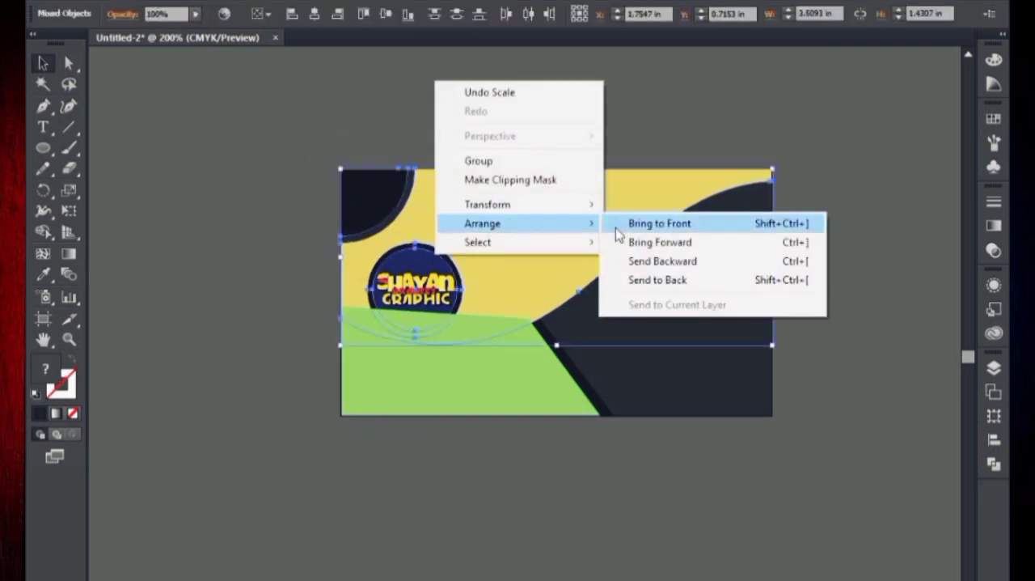
pyautogui.click(619, 231)
# Place a copy of the yellow shape slightly below it and fill the copy with the slanted band's dark colour.
pyautogui.click(622, 118)
pyautogui.moveTo(609, 222); pyautogui.dragTo(567, 193)
pyautogui.click(566, 192)
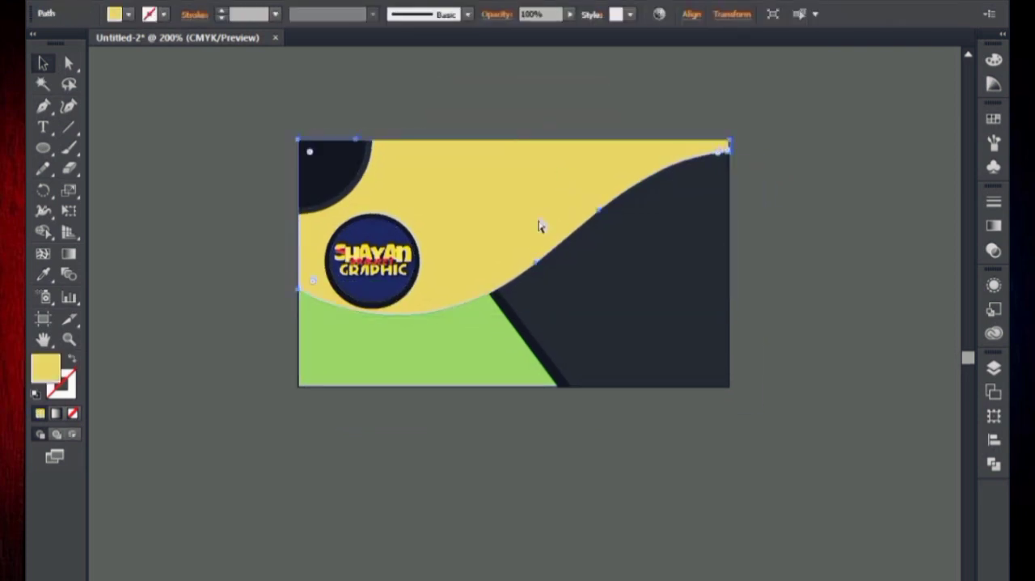
pyautogui.click(540, 226)
pyautogui.click(553, 360)
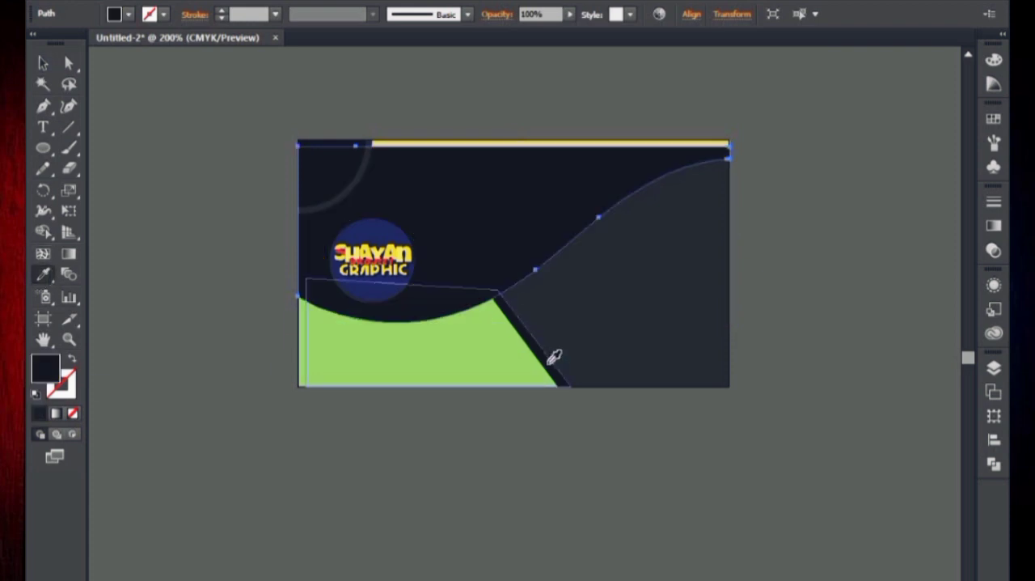
pyautogui.press('v')
# Bring the original yellow shape to the front so only a dark band shows along its curve.
pyautogui.rightClick(537, 93)
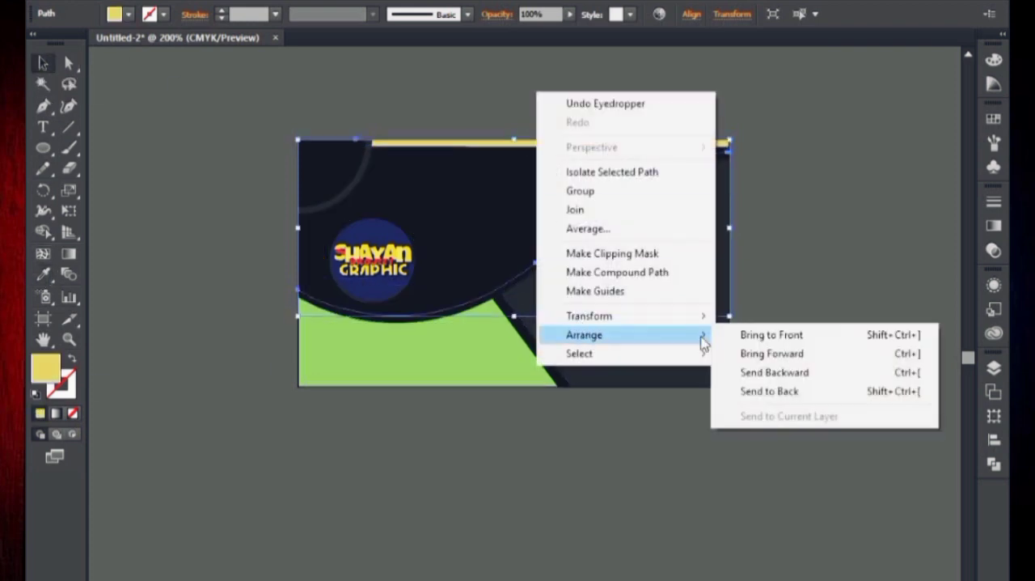
pyautogui.click(752, 335)
pyautogui.click(789, 305)
# Switch to outline view and bring both quarter-circle corner shapes in front of the yellow shape.
pyautogui.hotkey('ctrl', 'y')
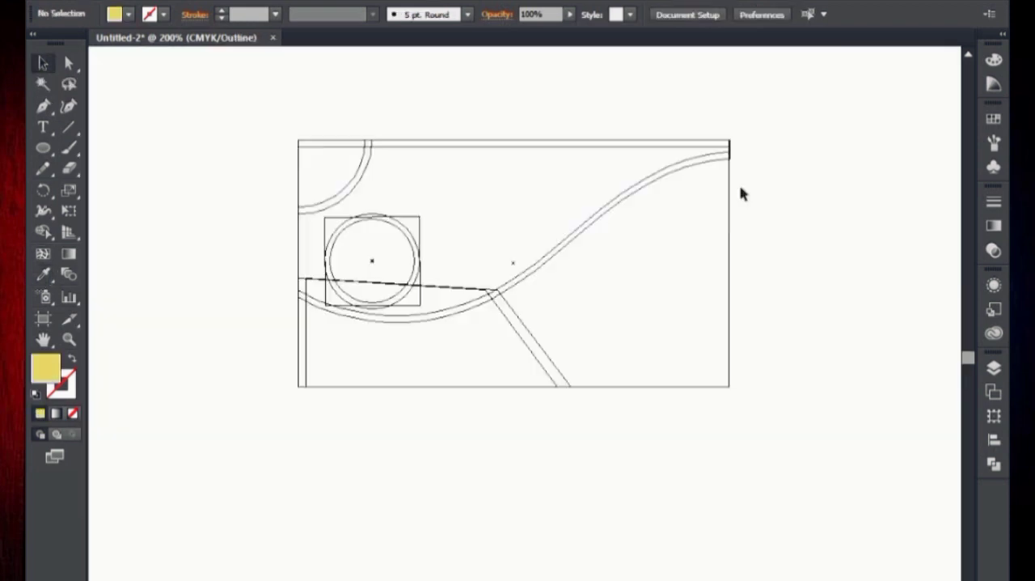
pyautogui.hotkey('ctrl', '+')
pyautogui.hotkey('ctrl', '+')
pyautogui.moveTo(450, 146); pyautogui.dragTo(728, 231)
pyautogui.moveTo(467, 172); pyautogui.dragTo(497, 257)
pyautogui.click(493, 168)
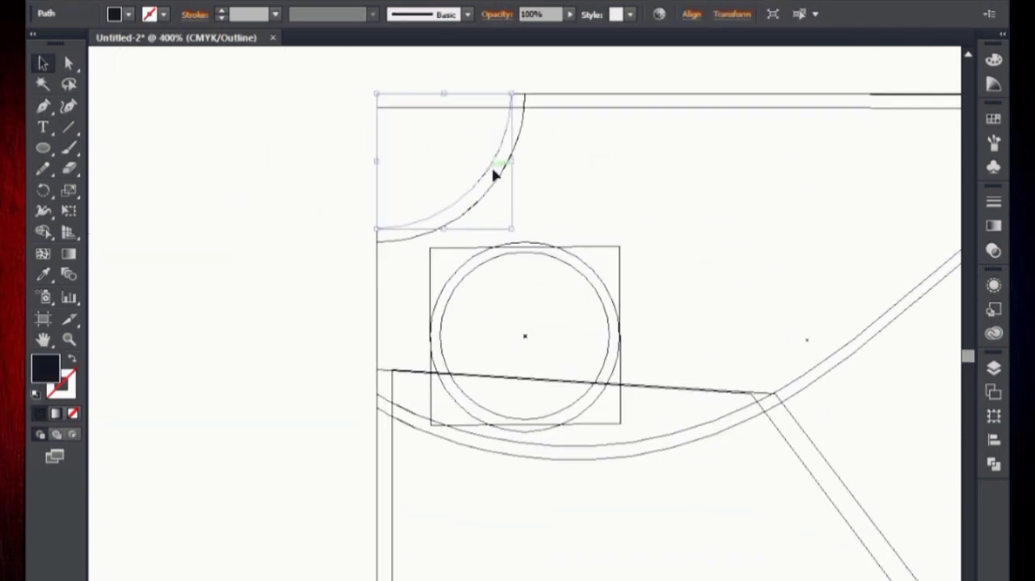
pyautogui.keyDown('shift'); pyautogui.click(520, 144); pyautogui.keyUp('shift')
pyautogui.rightClick(441, 116)
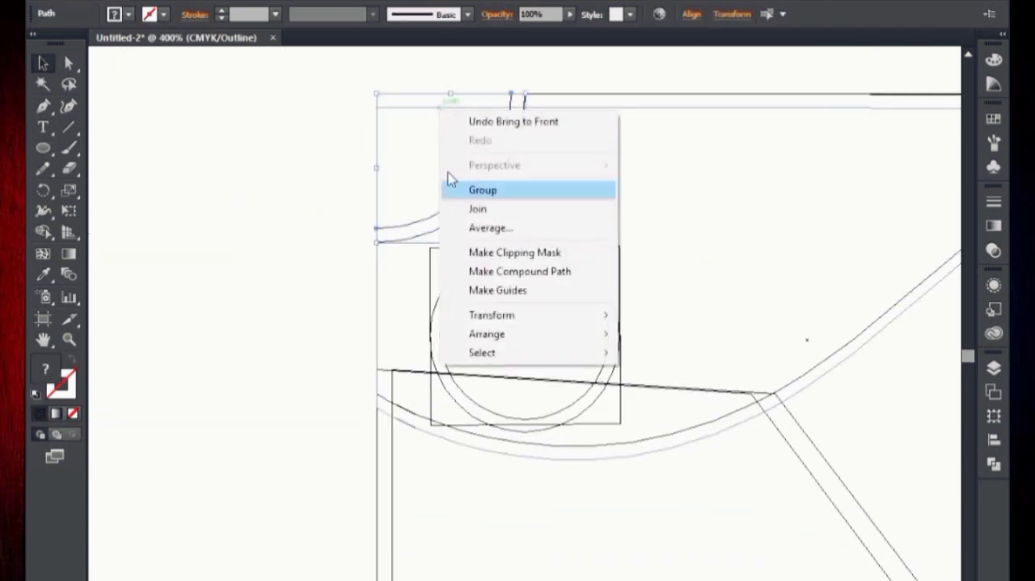
pyautogui.click(457, 208)
pyautogui.click(457, 203)
pyautogui.keyDown('shift'); pyautogui.click(486, 194); pyautogui.keyUp('shift')
pyautogui.rightClick(300, 134)
pyautogui.moveTo(442, 359)
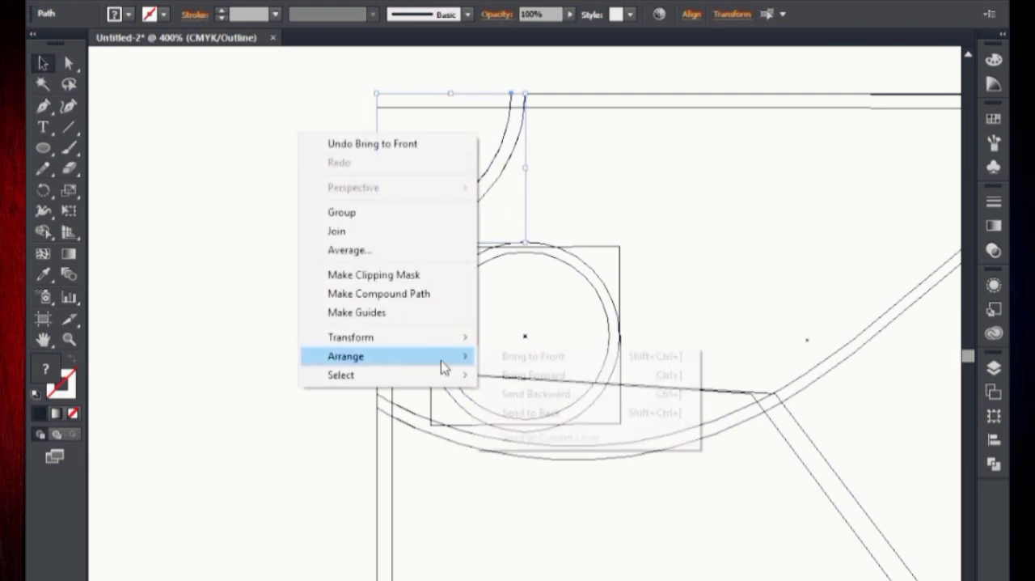
pyautogui.click(511, 411)
# Bring the logo and its dark ring to the front and return to the normal preview.
pyautogui.click(465, 279)
pyautogui.keyDown('shift'); pyautogui.click(452, 277); pyautogui.keyUp('shift')
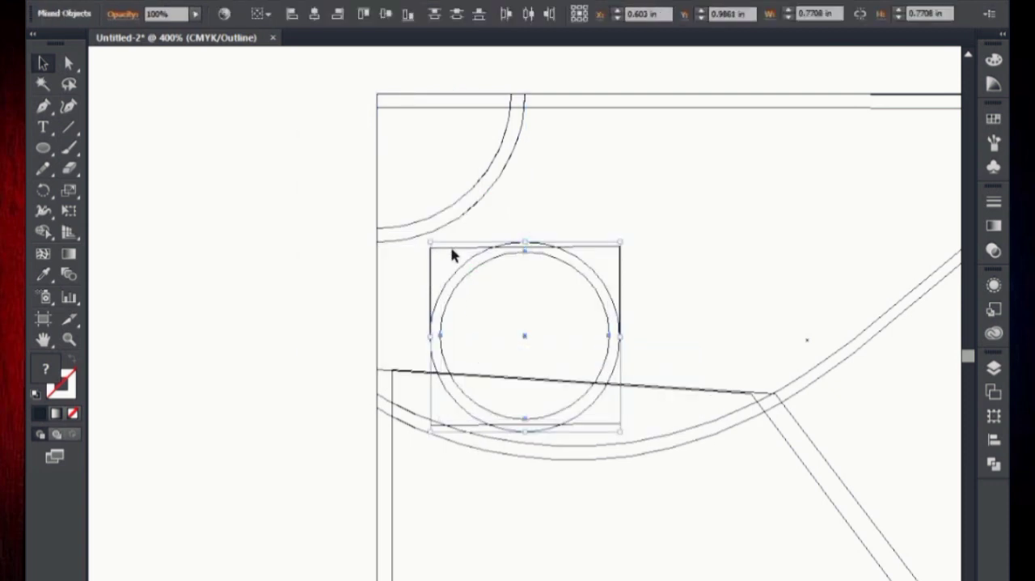
pyautogui.scroll(1, 485, 111)
pyautogui.rightClick(242, 115)
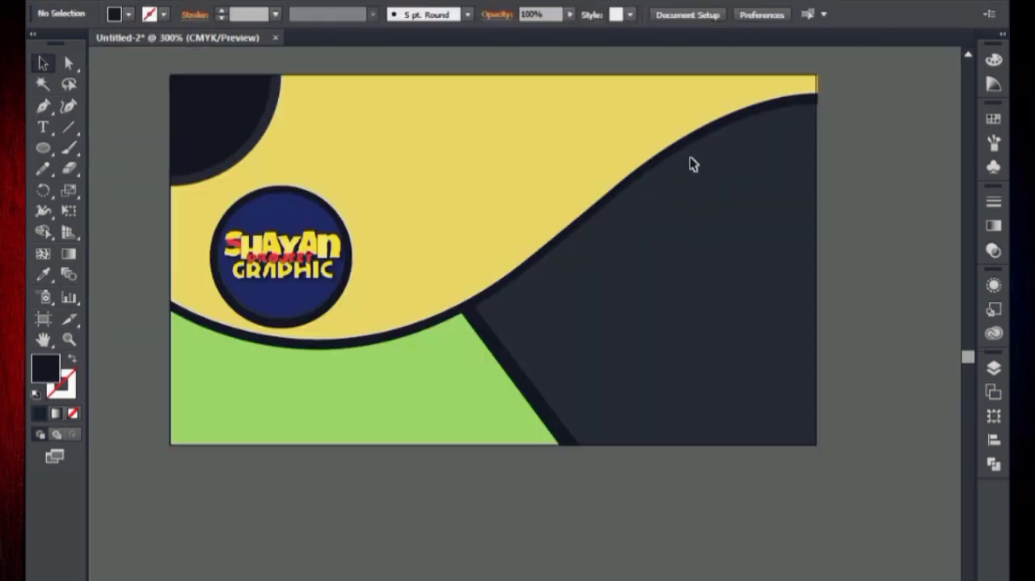
# Reshape the lower curve of the dark band by adjusting its middle anchor points and handles.
pyautogui.click(69, 65)
pyautogui.click(545, 262)
pyautogui.hotkey('ctrl', '=')
pyautogui.hotkey('ctrl', '=')
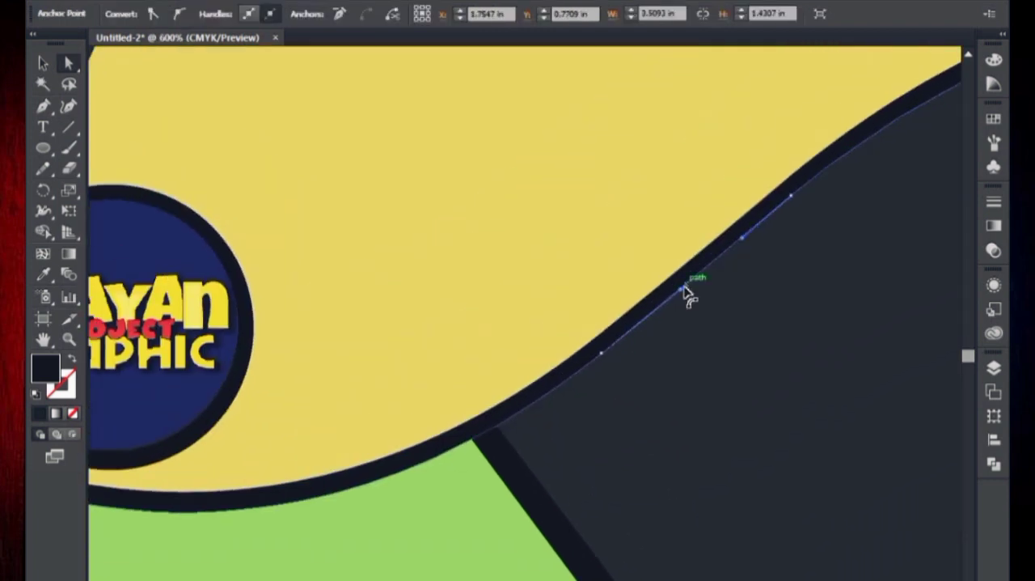
pyautogui.click(791, 196)
pyautogui.moveTo(792, 196); pyautogui.dragTo(545, 302)
pyautogui.hotkey('ctrl', 'shift', 'a')
pyautogui.click(546, 278)
pyautogui.click(554, 282)
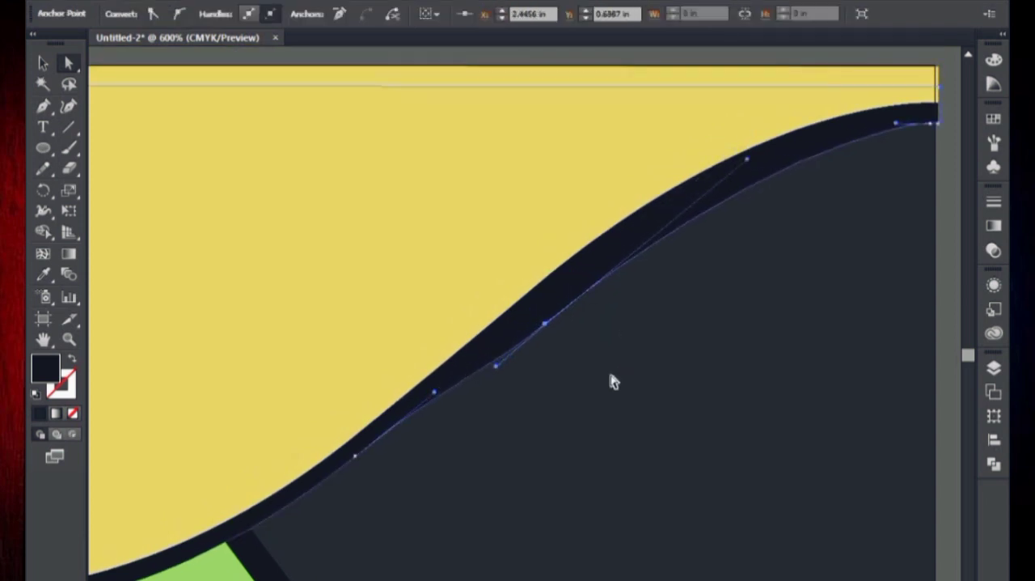
pyautogui.press('Down')
pyautogui.press('Down')
pyautogui.press('Down')
pyautogui.press('Down')
pyautogui.press('Down')
pyautogui.press('Down')
# Raise the dark band's left anchor point to meet the yellow shape at the card's left edge.
pyautogui.moveTo(594, 376); pyautogui.dragTo(954, 243)
pyautogui.click(290, 373)
pyautogui.press('Up')
pyautogui.press('Up')
pyautogui.press('Up')
pyautogui.press('Up')
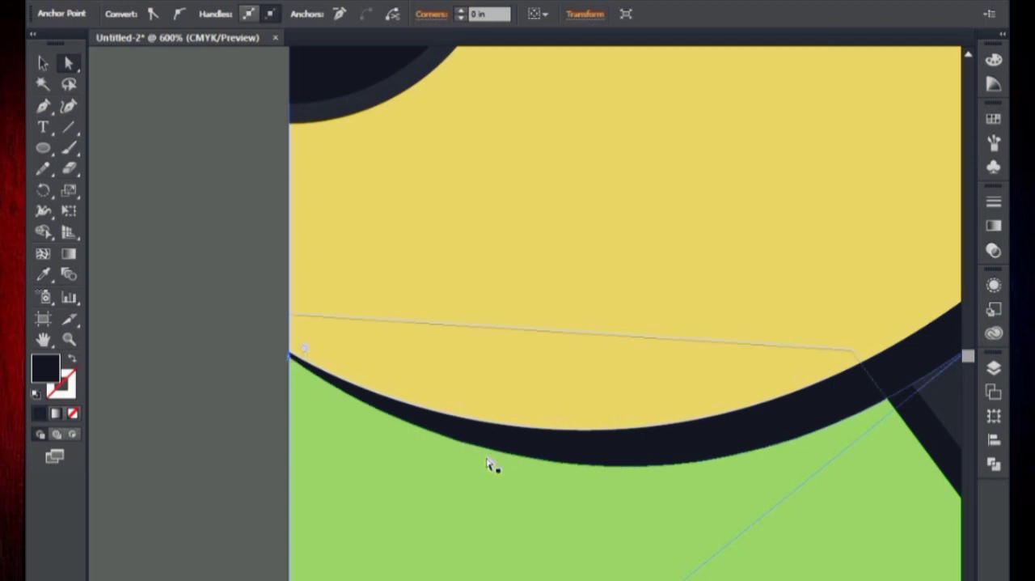
pyautogui.hotkey('ctrl', 'shift', 'a')
pyautogui.moveTo(397, 431); pyautogui.dragTo(184, 494)
pyautogui.hotkey('ctrl', '-')
pyautogui.hotkey('ctrl', '-')
pyautogui.hotkey('ctrl', '-')
pyautogui.moveTo(578, 369); pyautogui.dragTo(505, 378)
pyautogui.hotkey('ctrl', '+')
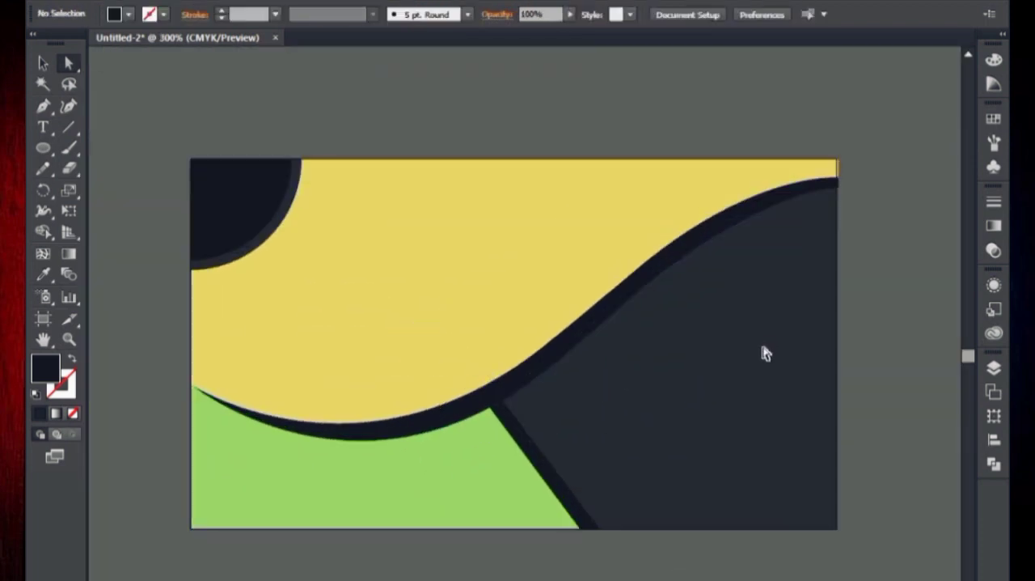
# Try to pull the right end points of the yellow and dark shapes back to the card's right edge.
pyautogui.moveTo(876, 225); pyautogui.dragTo(876, 226)
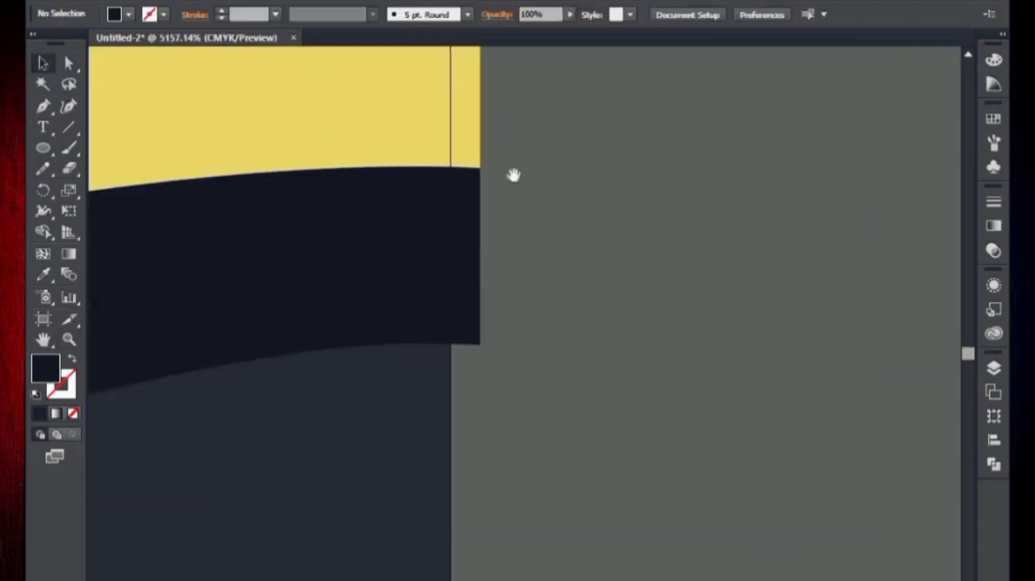
pyautogui.moveTo(514, 175); pyautogui.dragTo(514, 298)
pyautogui.hotkey('ctrl', '-')
pyautogui.hotkey('ctrl', '-')
pyautogui.hotkey('ctrl', '-')
pyautogui.hotkey('ctrl', '-')
pyautogui.hotkey('ctrl', '-')
pyautogui.moveTo(410, 200); pyautogui.dragTo(472, 233)
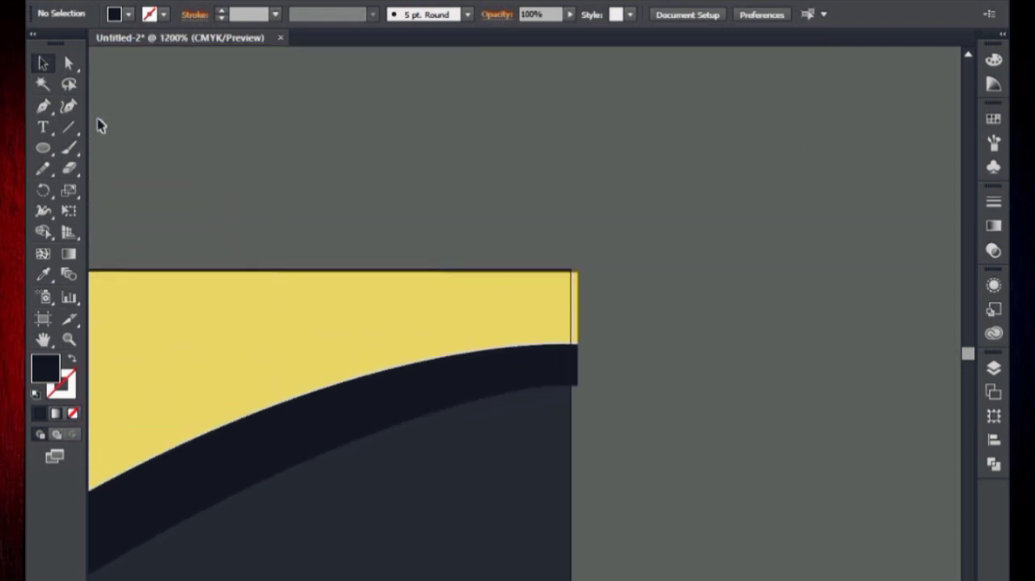
pyautogui.hotkey('ctrl', '+')
pyautogui.hotkey('ctrl', '+')
pyautogui.hotkey('ctrl', '+')
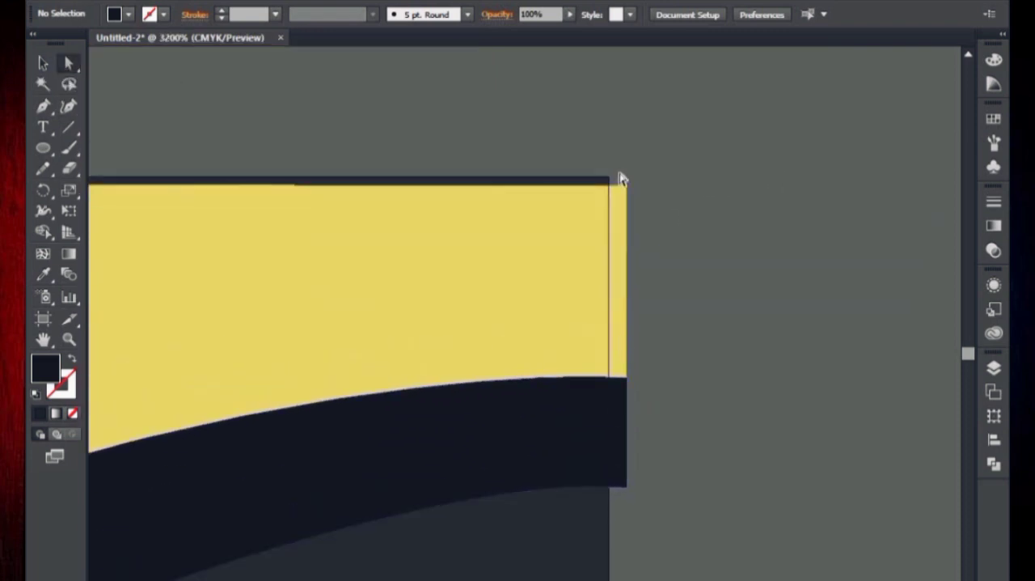
pyautogui.moveTo(671, 495); pyautogui.dragTo(677, 474)
pyautogui.moveTo(629, 447); pyautogui.dragTo(602, 446)
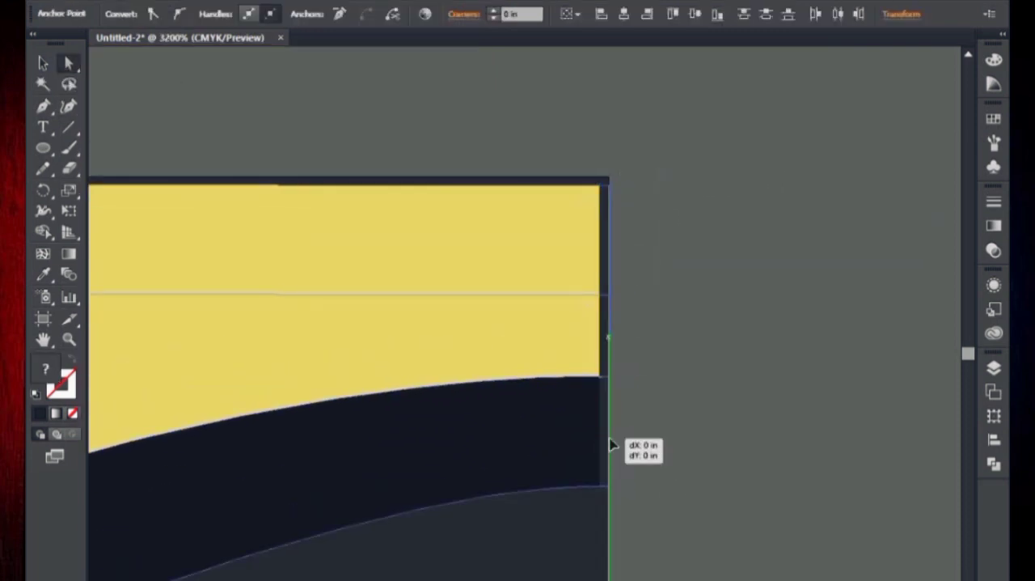
# Try to align the yellow shape's top edge with the top edge of the card.
pyautogui.hotkey('ctrl', '-')
pyautogui.hotkey('ctrl', '-')
pyautogui.hotkey('ctrl', '-')
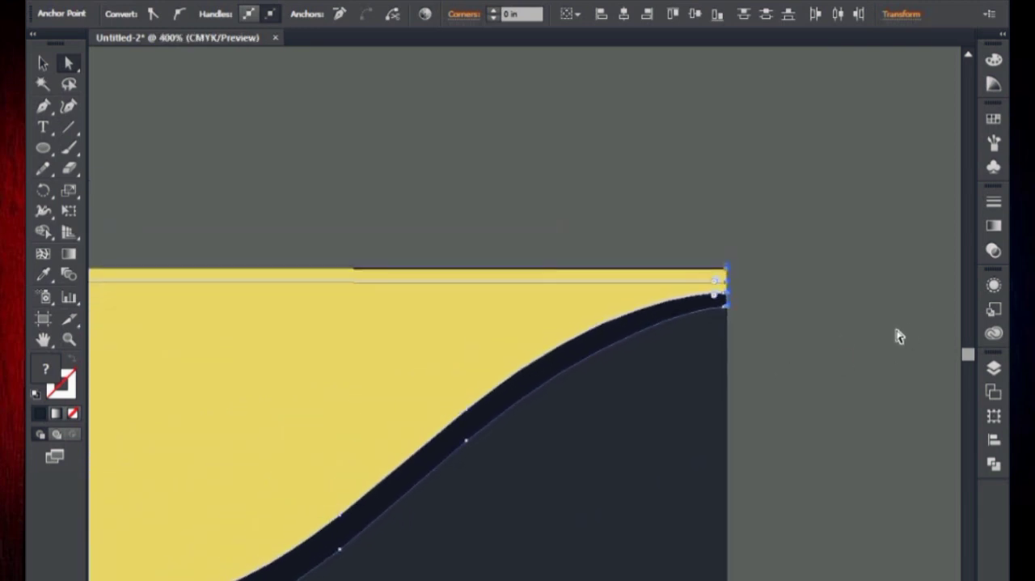
pyautogui.hotkey('ctrl', '+')
pyautogui.hotkey('ctrl', '+')
pyautogui.hotkey('ctrl', '+')
pyautogui.moveTo(723, 254); pyautogui.dragTo(723, 275)
pyautogui.click(662, 214)
pyautogui.hotkey('ctrl', '-')
pyautogui.hotkey('ctrl', '-')
pyautogui.hotkey('ctrl', '-')
# Undo the recent edge adjustments on the yellow and dark shapes.
pyautogui.hotkey('ctrl', '-')
pyautogui.moveTo(642, 243); pyautogui.dragTo(703, 213)
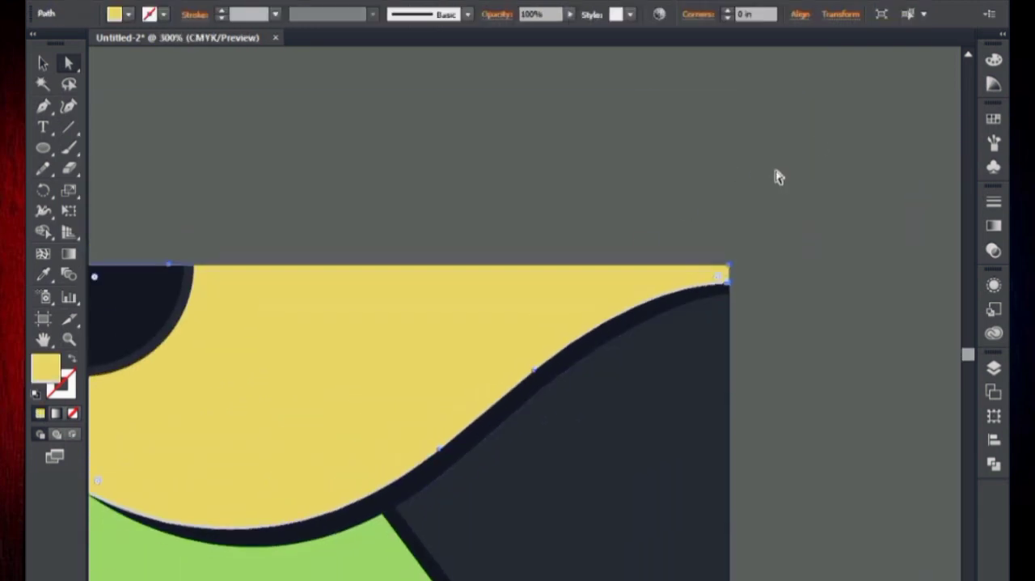
pyautogui.click(779, 177)
pyautogui.hotkey('ctrl', '-')
pyautogui.hotkey('ctrl', '-')
pyautogui.moveTo(687, 277); pyautogui.dragTo(602, 336)
pyautogui.hotkey('ctrl', 'z')
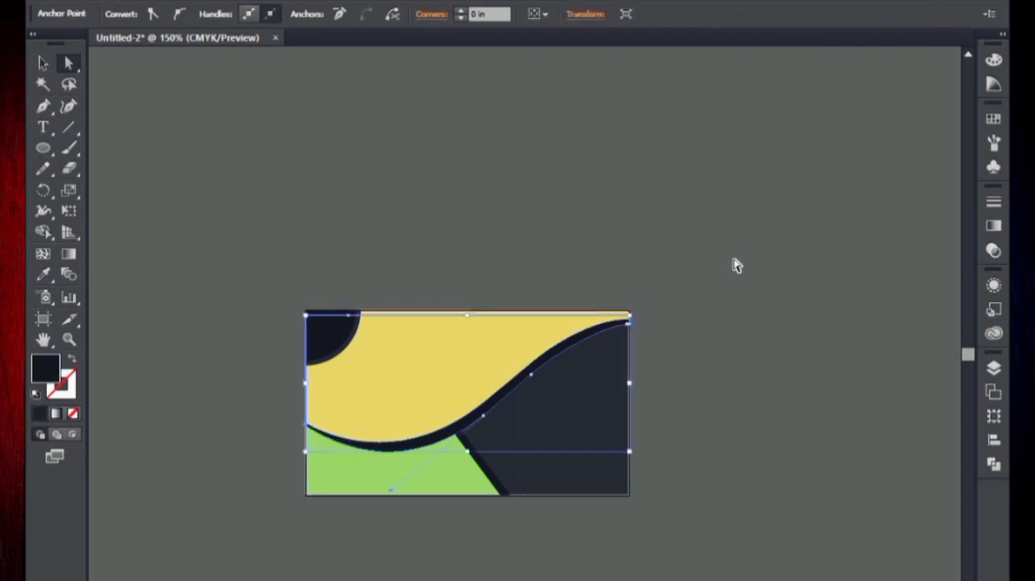
# Check the outline view for the hidden logo circles, return to the preview and clear the selection.
pyautogui.hotkey('ctrl', 'y')
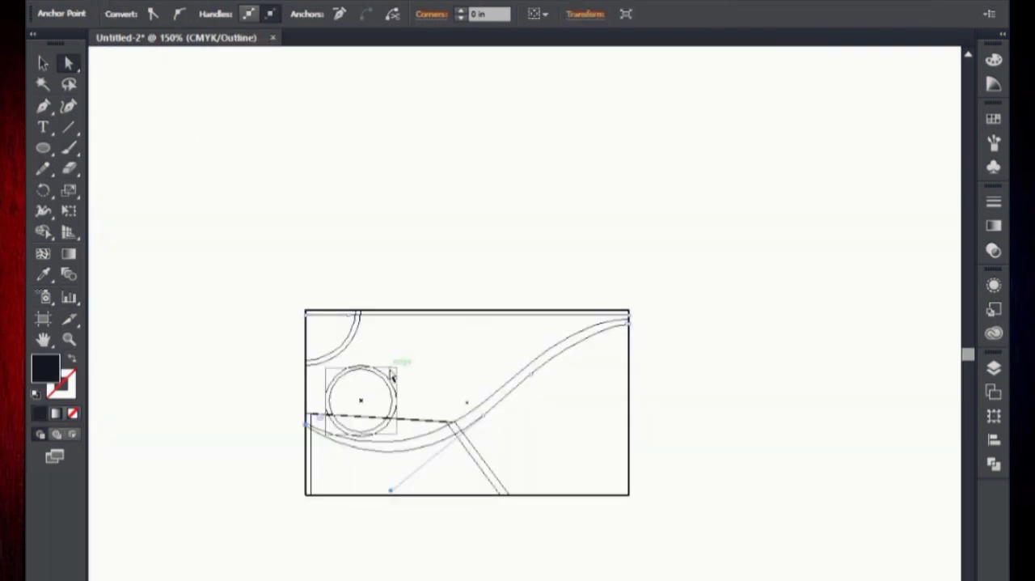
pyautogui.hotkey('ctrl', 'y')
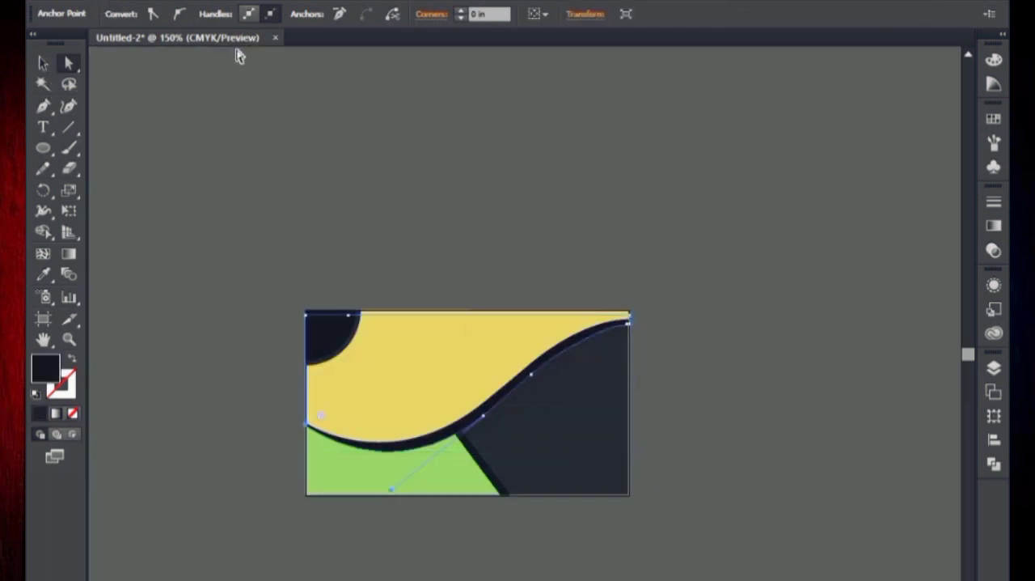
pyautogui.click(42, 64)
pyautogui.click(480, 269)
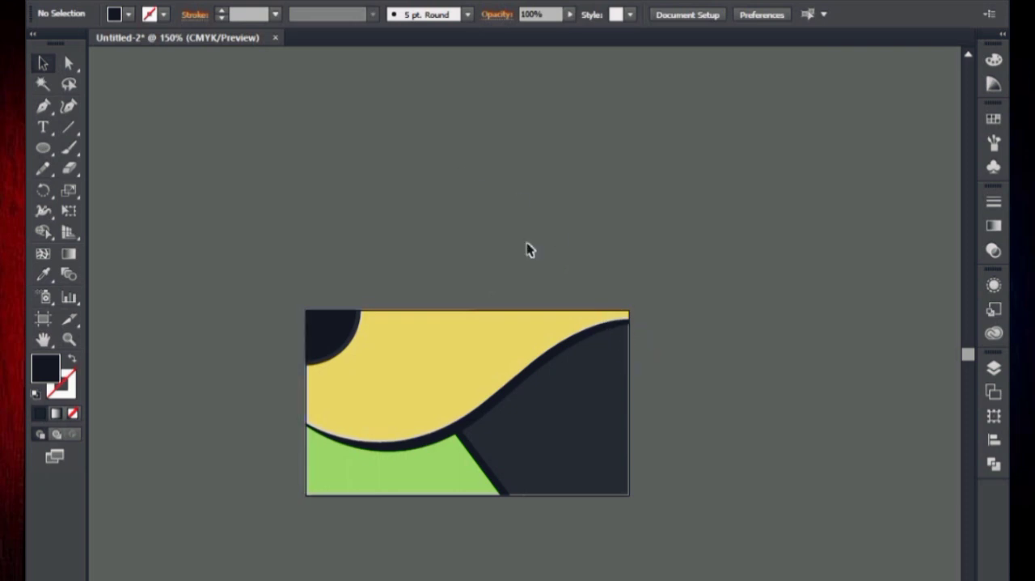
# Move the green shape slightly to the left and up.
pyautogui.moveTo(663, 372); pyautogui.dragTo(614, 299)
pyautogui.click(614, 300)
pyautogui.moveTo(407, 474); pyautogui.dragTo(392, 469)
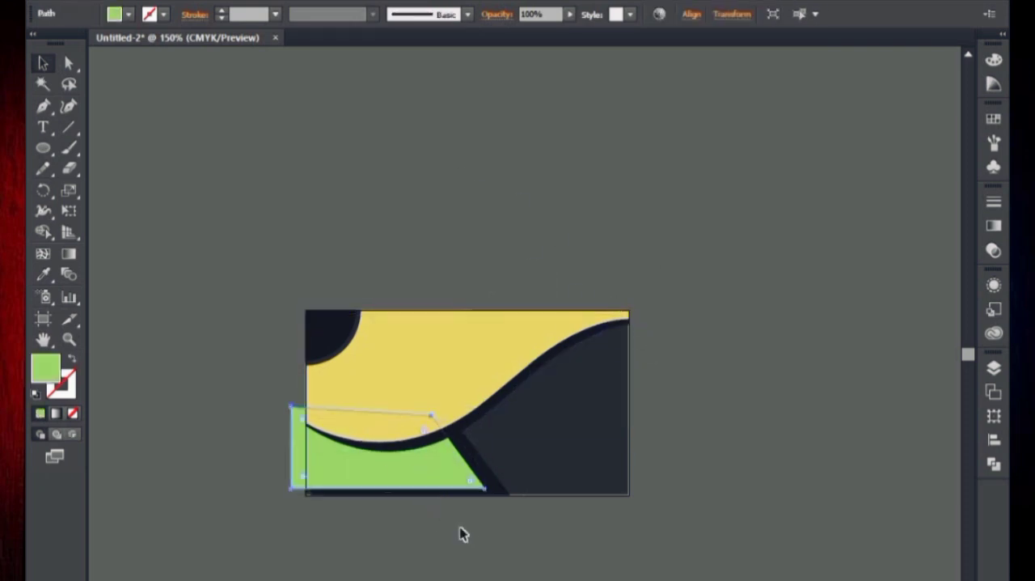
# Undo the green shape's move and bring the corner ornament and logo circles in front of the other shapes.
pyautogui.hotkey('ctrl', 'z')
pyautogui.hotkey('ctrl', 'y')
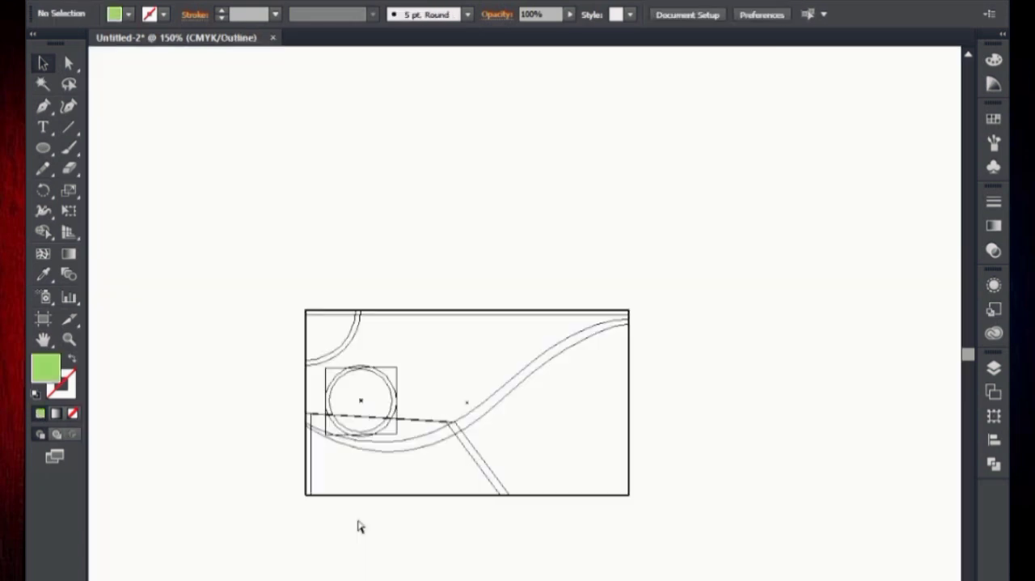
pyautogui.rightClick(368, 280)
pyautogui.moveTo(393, 414)
pyautogui.click(587, 416)
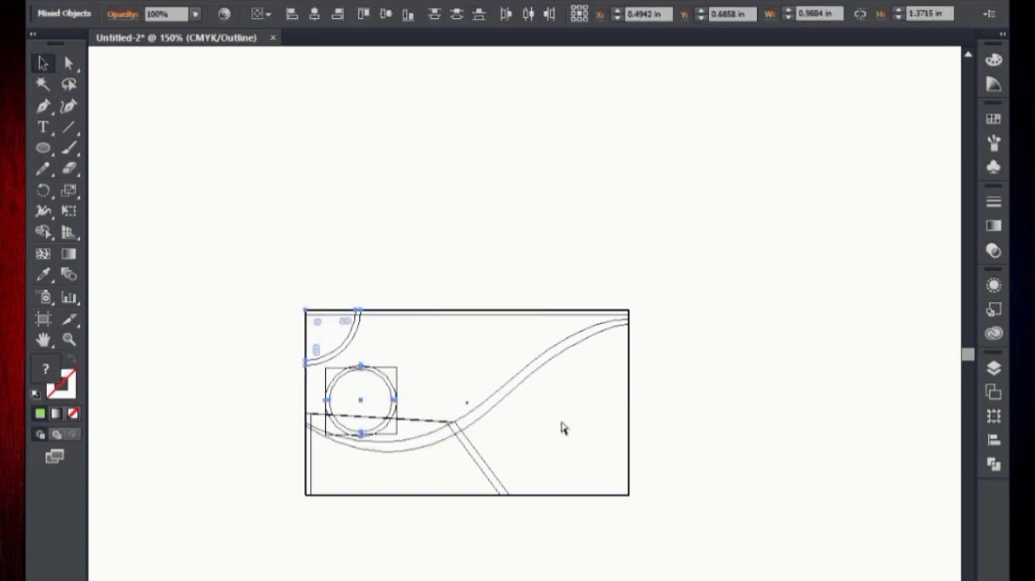
pyautogui.hotkey('ctrl', 'y')
pyautogui.click(493, 280)
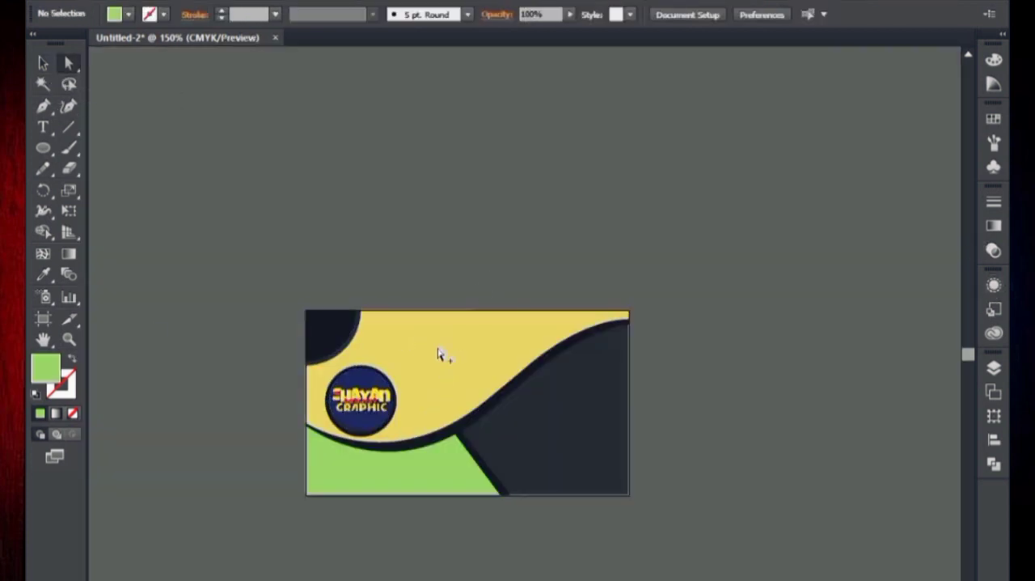
# Pull the right-hand corner points of the yellow shape and its dark band inward to the card's right edge.
pyautogui.hotkey('ctrl', 'a')
pyautogui.click(642, 251)
pyautogui.hotkey('ctrl', '+')
pyautogui.hotkey('ctrl', '+')
pyautogui.hotkey('ctrl', '+')
pyautogui.moveTo(735, 342); pyautogui.dragTo(595, 403)
pyautogui.hotkey('ctrl', '+')
pyautogui.hotkey('ctrl', '+')
pyautogui.hotkey('ctrl', '+')
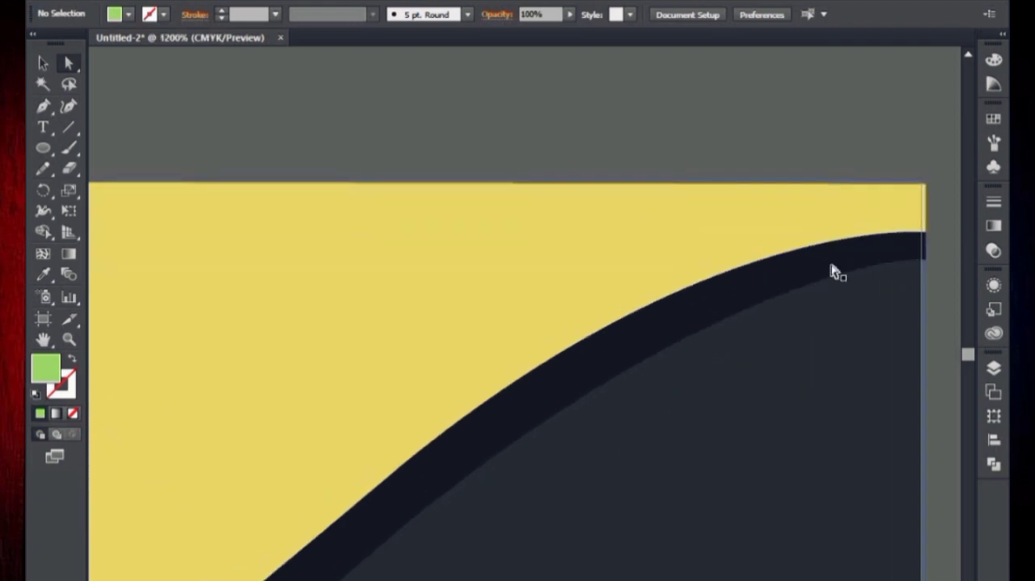
pyautogui.moveTo(833, 271); pyautogui.dragTo(709, 228)
pyautogui.scroll(1, 688, 234)
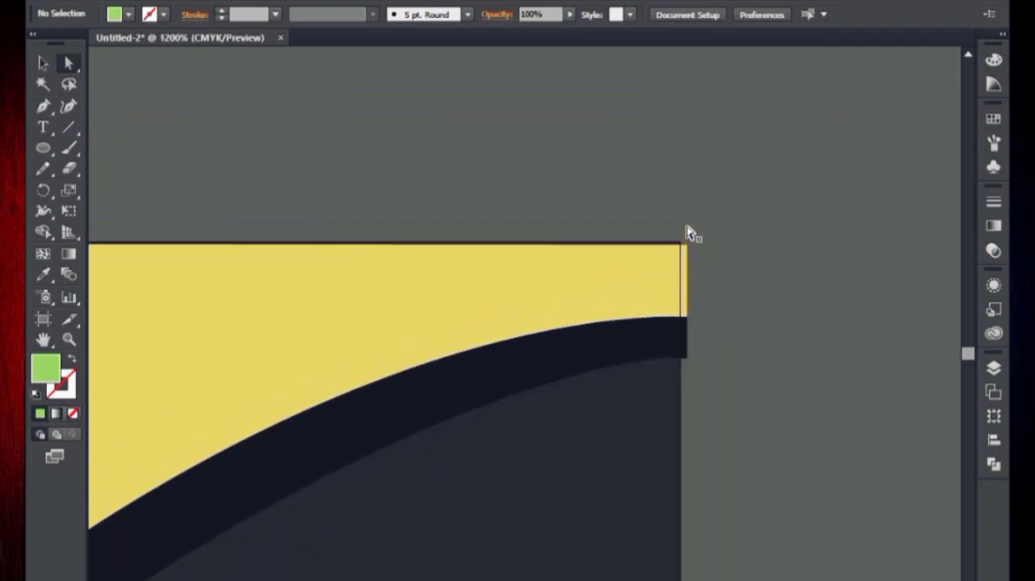
pyautogui.click(689, 245)
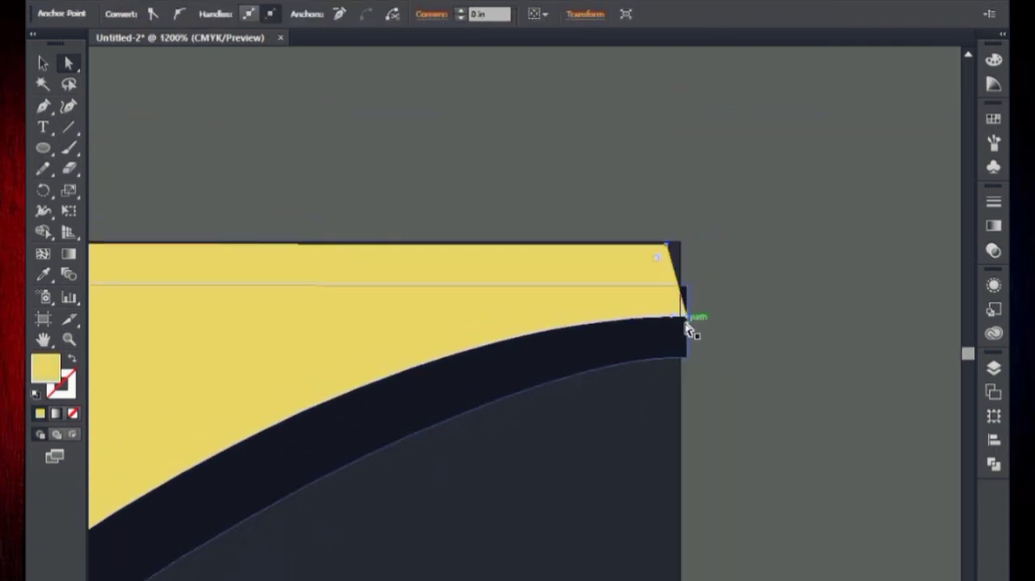
pyautogui.click(687, 320)
pyautogui.moveTo(684, 316); pyautogui.dragTo(687, 364)
pyautogui.click(685, 363)
# Raise the dark band's lower right anchor point so the band narrows at the card's right edge.
pyautogui.click(678, 358)
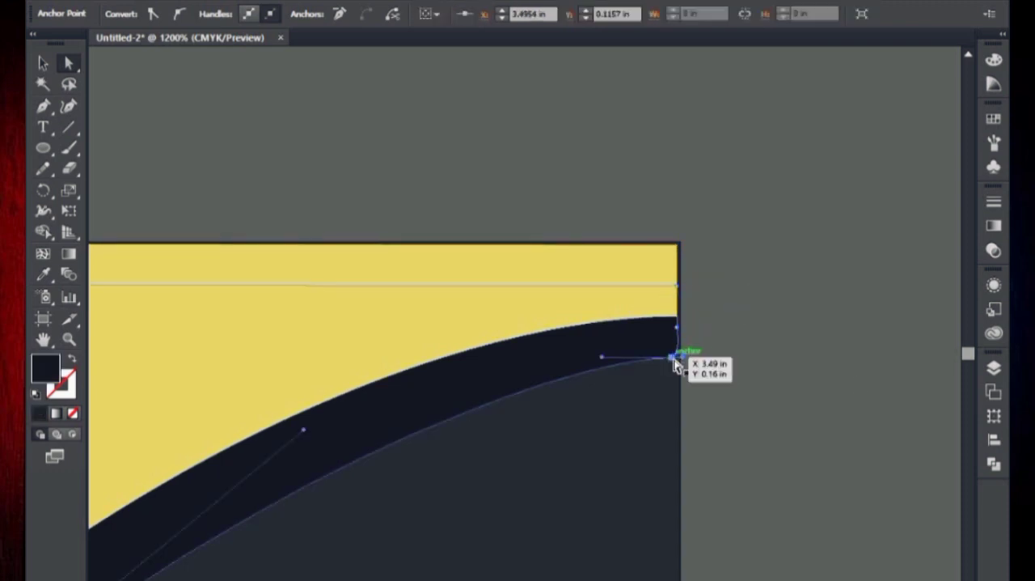
pyautogui.press('Up')
pyautogui.press('Up')
pyautogui.press('Up')
pyautogui.click(714, 364)
pyautogui.click(682, 326)
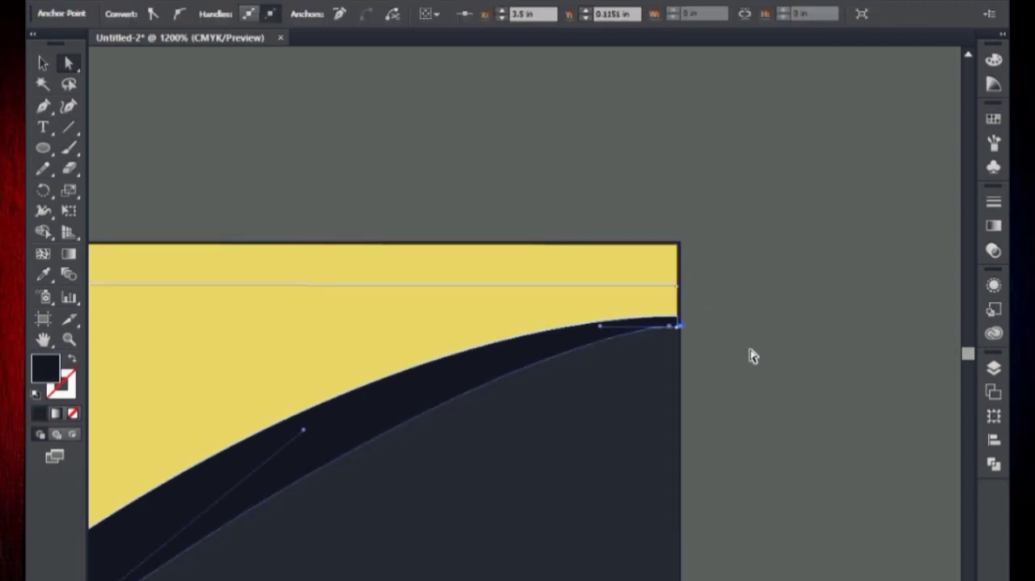
# Reshape the dark band's lower curve by pulling its direction handle slightly up and left.
pyautogui.click(748, 346)
pyautogui.moveTo(477, 412); pyautogui.dragTo(796, 212)
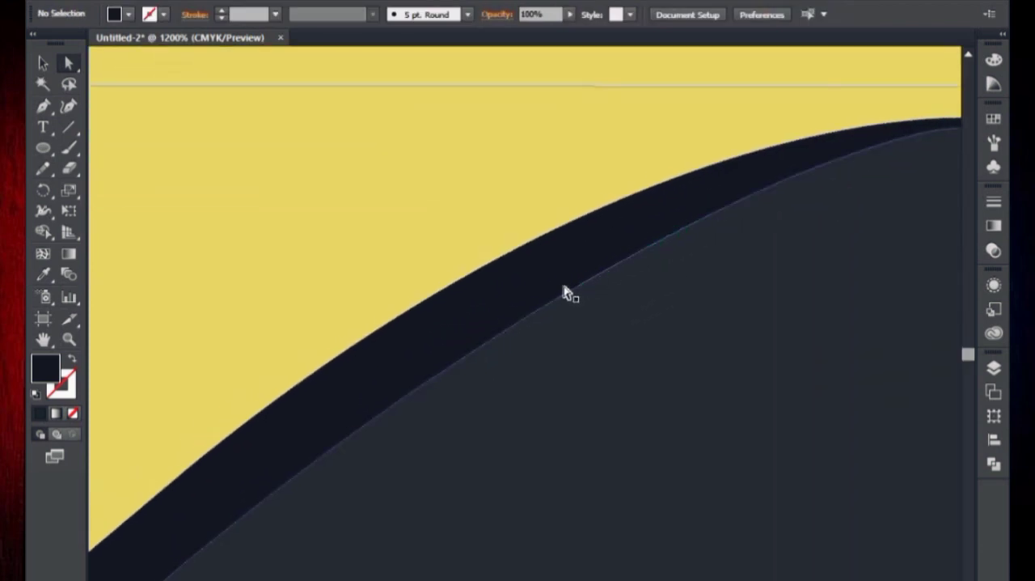
pyautogui.moveTo(397, 406); pyautogui.dragTo(629, 217)
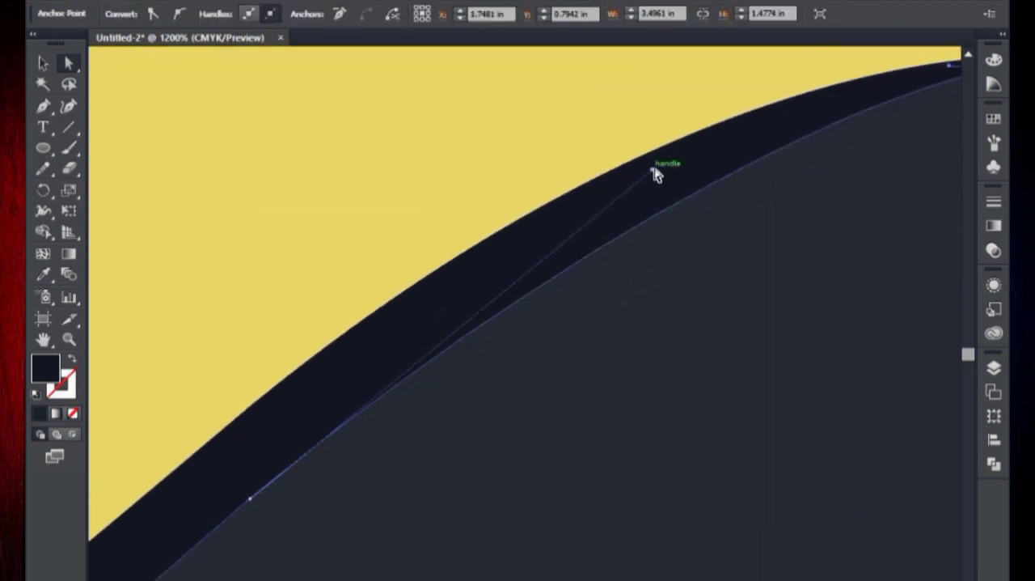
pyautogui.moveTo(654, 170); pyautogui.dragTo(645, 136)
pyautogui.moveTo(566, 271); pyautogui.dragTo(744, 149)
pyautogui.hotkey('ctrl', '-')
pyautogui.hotkey('ctrl', '-')
pyautogui.hotkey('ctrl', '-')
pyautogui.hotkey('ctrl', '-')
pyautogui.hotkey('ctrl', '-')
pyautogui.click(825, 254)
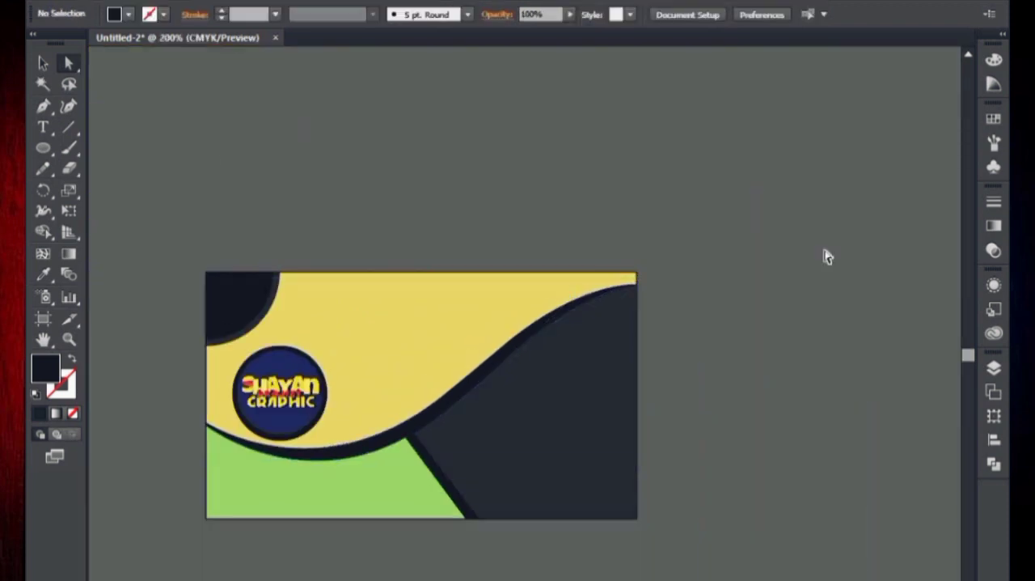
# Raise the dark band's lower left anchor point to thin the band at the card's left edge.
pyautogui.click(51, 70)
pyautogui.moveTo(192, 254); pyautogui.dragTo(384, 222)
pyautogui.hotkey('ctrl', '+')
pyautogui.hotkey('ctrl', '+')
pyautogui.hotkey('ctrl', '+')
pyautogui.moveTo(148, 364); pyautogui.dragTo(418, 214)
pyautogui.hotkey('ctrl', '+')
pyautogui.hotkey('ctrl', '+')
pyautogui.hotkey('ctrl', '+')
pyautogui.hotkey('ctrl', '+')
pyautogui.moveTo(91, 227); pyautogui.dragTo(203, 254)
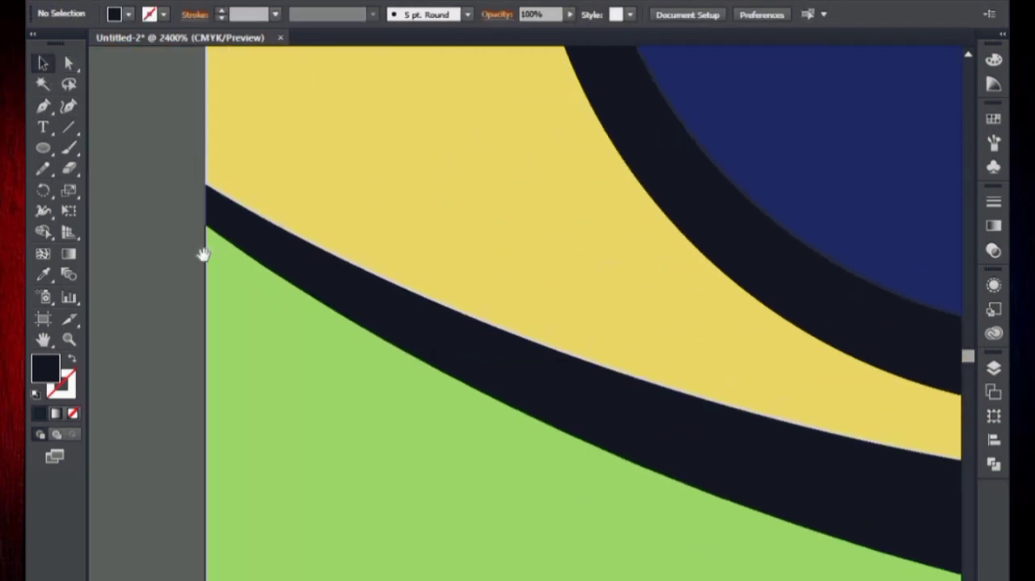
pyautogui.click(76, 69)
pyautogui.click(207, 226)
pyautogui.press('Up')
pyautogui.press('Up')
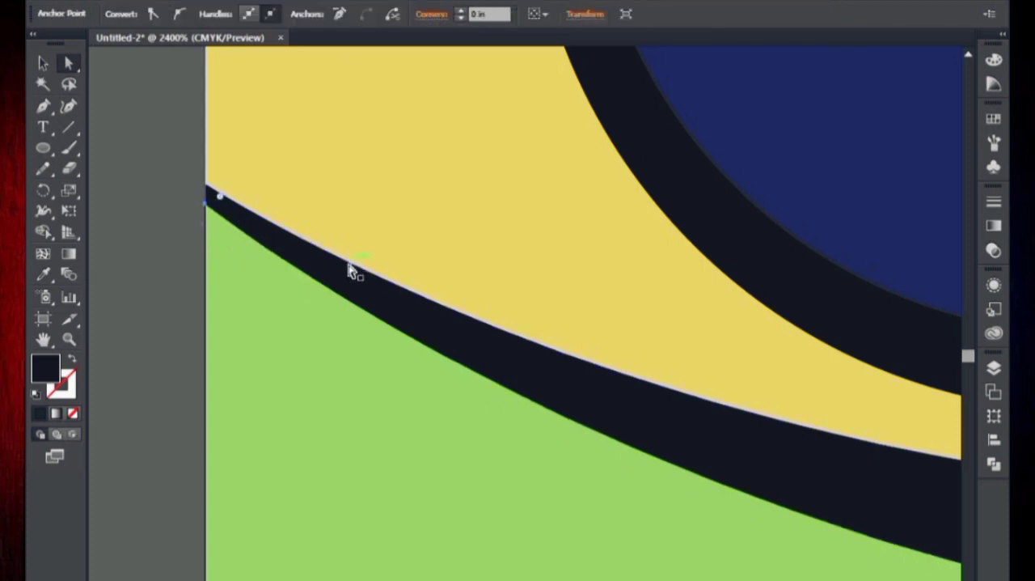
pyautogui.click(48, 68)
pyautogui.click(99, 129)
pyautogui.hotkey('ctrl', '-')
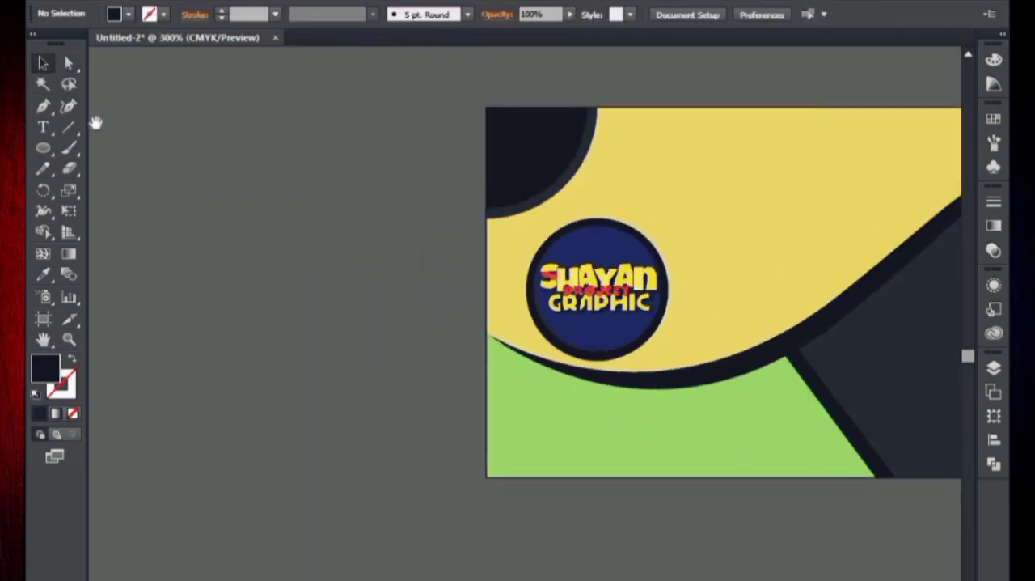
pyautogui.moveTo(809, 291); pyautogui.dragTo(571, 265)
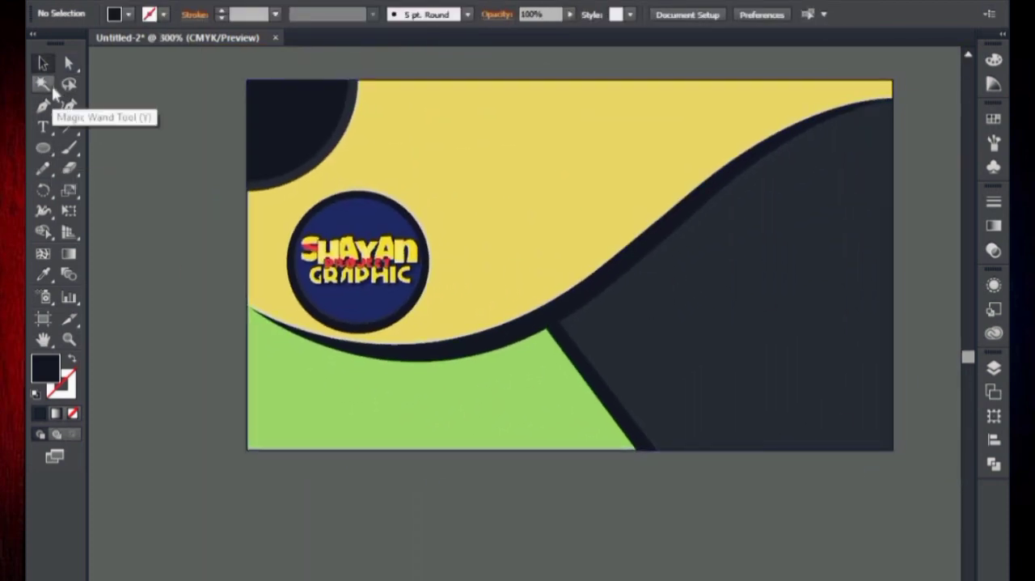
# Draw a rectangle over the card with a small margin inside all four edges, redoing the first attempt.
pyautogui.press('m')
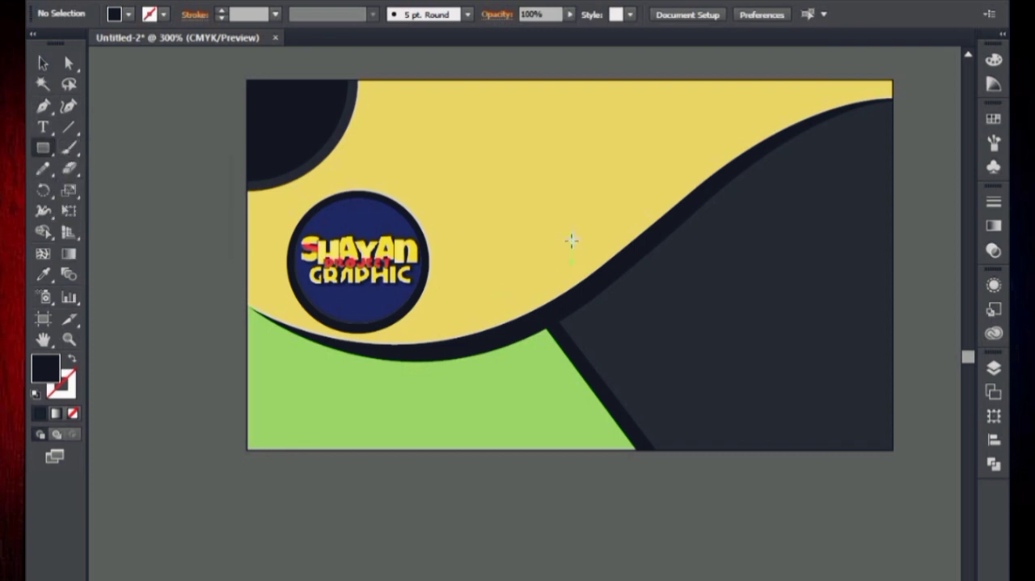
pyautogui.moveTo(595, 274); pyautogui.dragTo(870, 436)
pyautogui.hotkey('ctrl', 'z')
pyautogui.moveTo(570, 259)
pyautogui.mouseDown()
pyautogui.moveTo(793, 416)
pyautogui.moveTo(870, 425)
pyautogui.mouseUp()
pyautogui.doubleClick(44, 72)
pyautogui.click(614, 462)
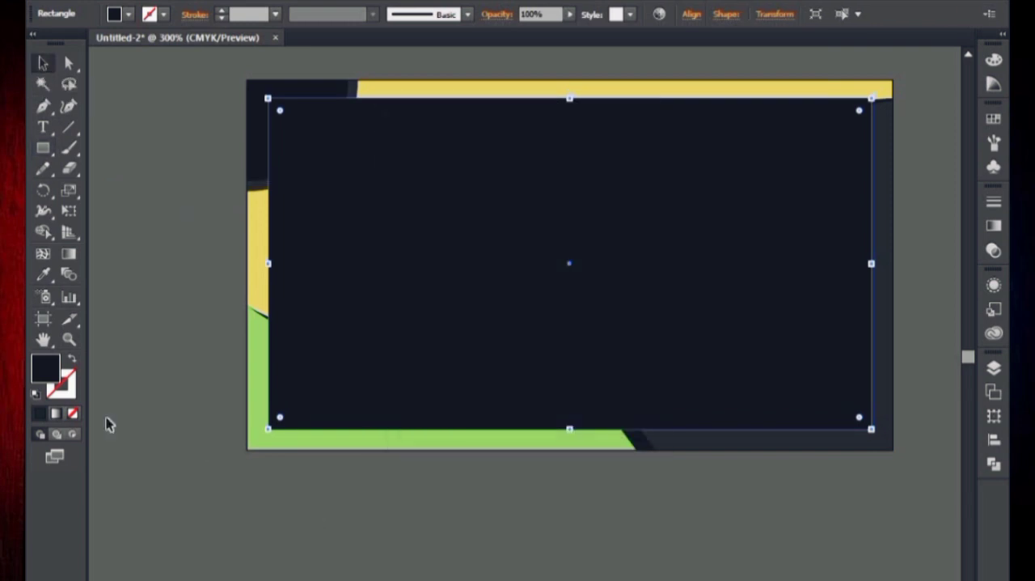
# Give the rectangle a white outline and no fill.
pyautogui.click(71, 360)
pyautogui.click(69, 390)
pyautogui.click(994, 60)
pyautogui.click(804, 160)
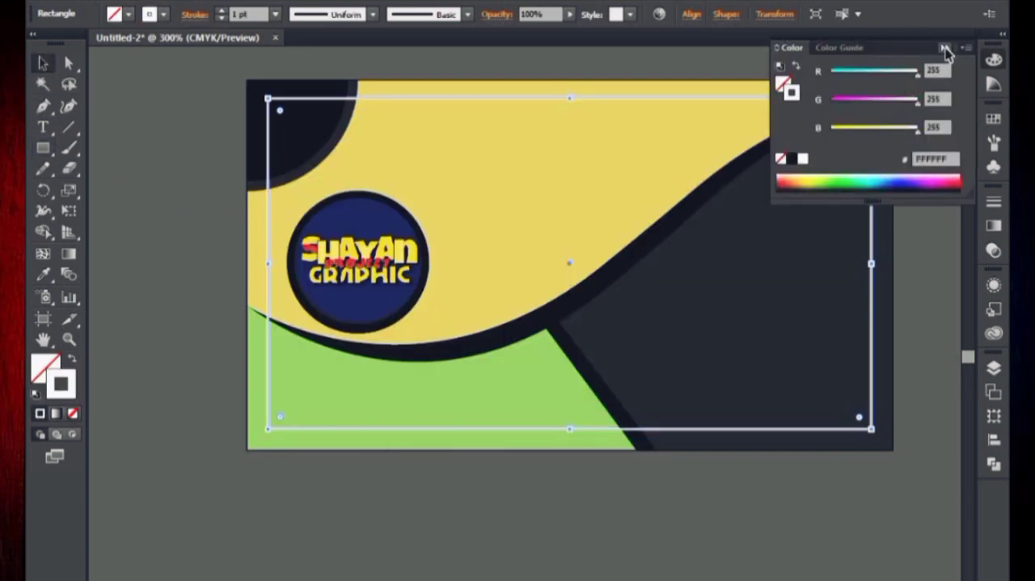
pyautogui.click(946, 48)
pyautogui.click(927, 69)
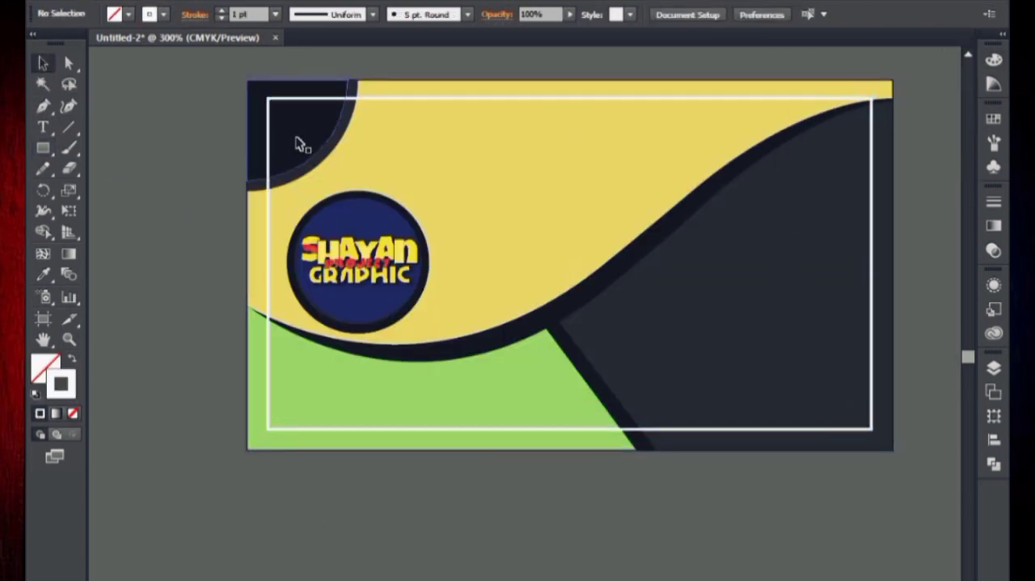
# Shift the white rectangle left until it nearly meets the card's left edge.
pyautogui.hotkey('ctrl', '+')
pyautogui.hotkey('ctrl', '+')
pyautogui.moveTo(529, 157); pyautogui.dragTo(106, 292)
pyautogui.click(793, 278)
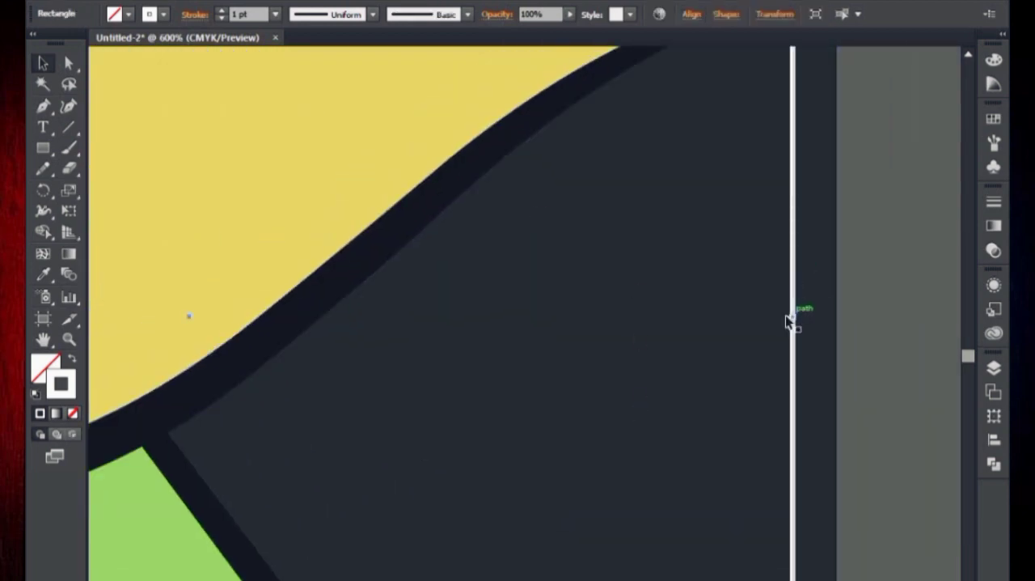
pyautogui.doubleClick(791, 320)
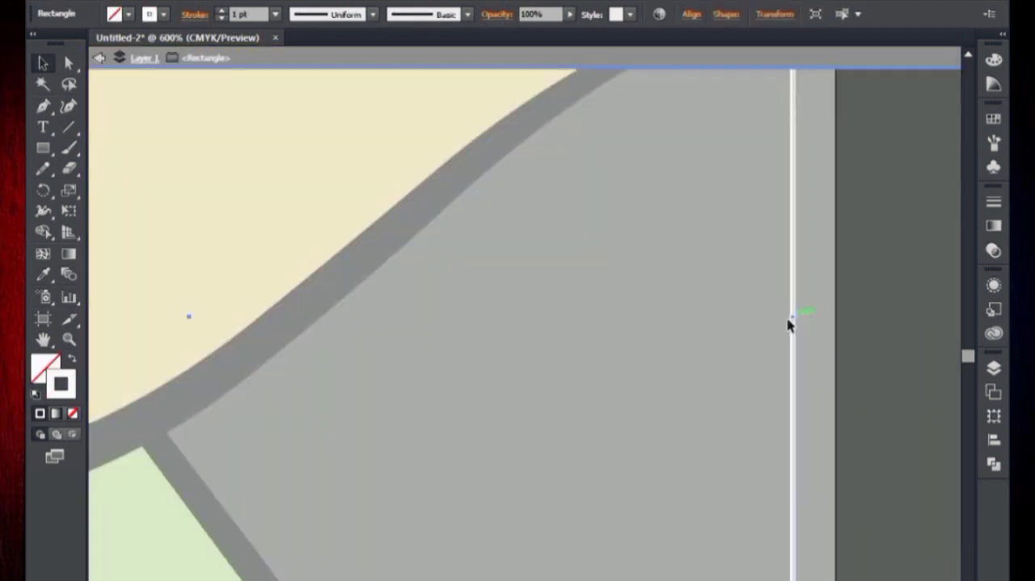
pyautogui.moveTo(788, 320); pyautogui.dragTo(866, 284)
pyautogui.doubleClick(848, 318)
pyautogui.hotkey('ctrl', '-')
pyautogui.hotkey('ctrl', '-')
pyautogui.hotkey('ctrl', '-')
pyautogui.hotkey('ctrl', '-')
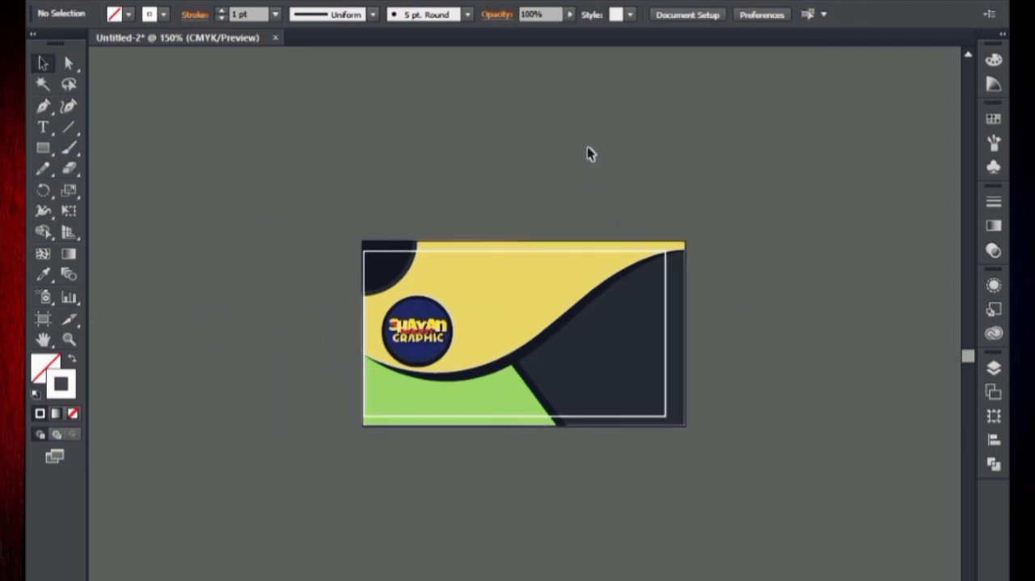
# Center the contact text vertically against the white rectangle, keeping it at the rectangle's right side.
pyautogui.click(405, 419)
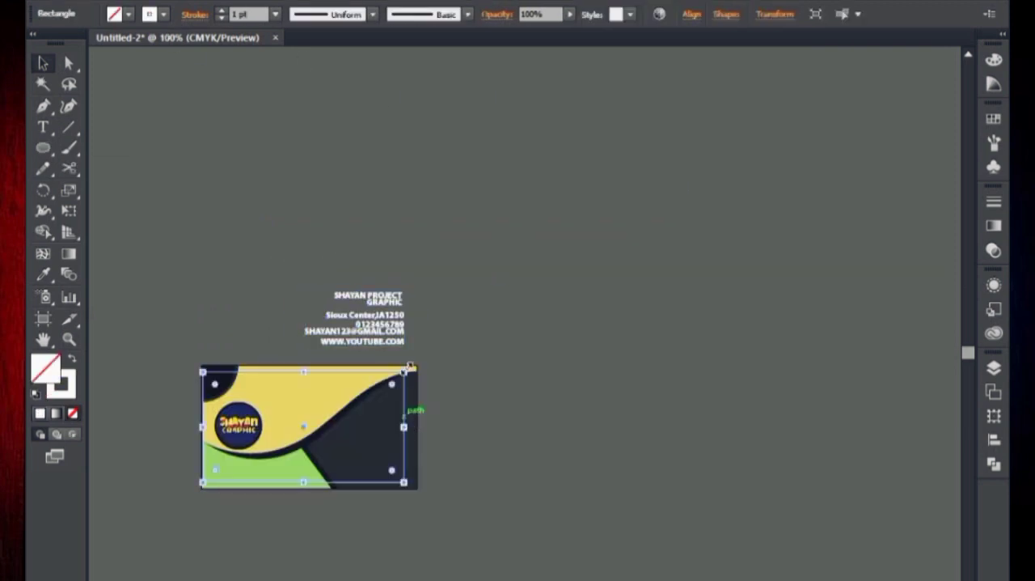
pyautogui.keyDown('shift'); pyautogui.click(380, 304); pyautogui.keyUp('shift')
pyautogui.click(406, 420)
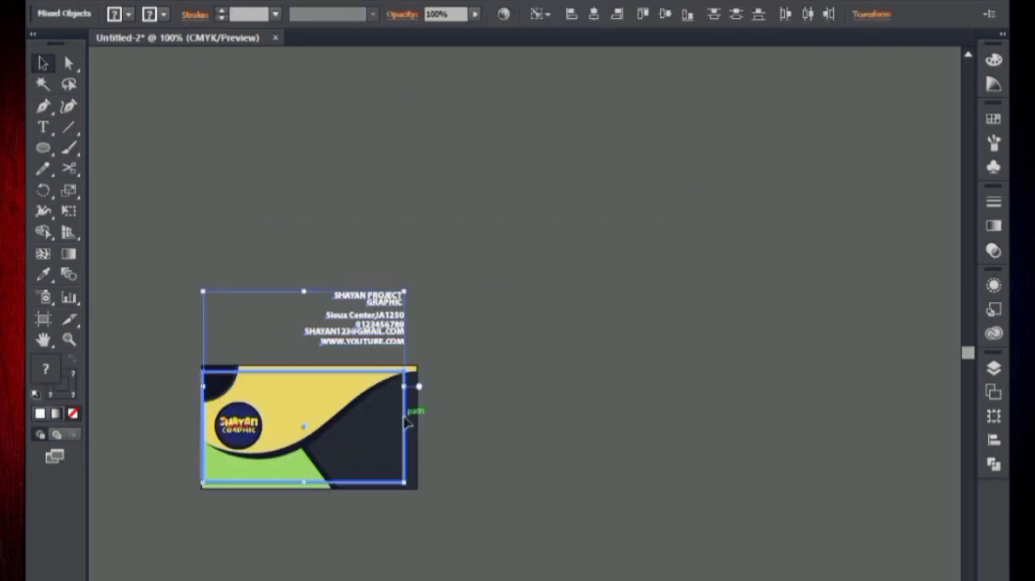
pyautogui.click(736, 15)
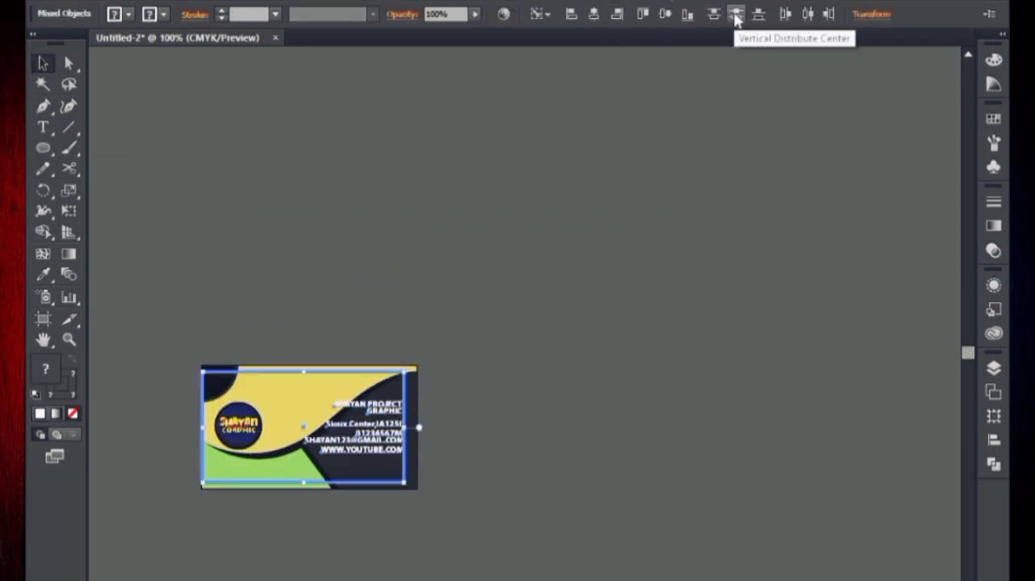
pyautogui.click(764, 125)
# Isolate the two-line title within the text group and offset its second line slightly to the left.
pyautogui.hotkey('ctrl', '+')
pyautogui.hotkey('ctrl', '+')
pyautogui.hotkey('ctrl', '+')
pyautogui.moveTo(243, 472); pyautogui.dragTo(589, 294)
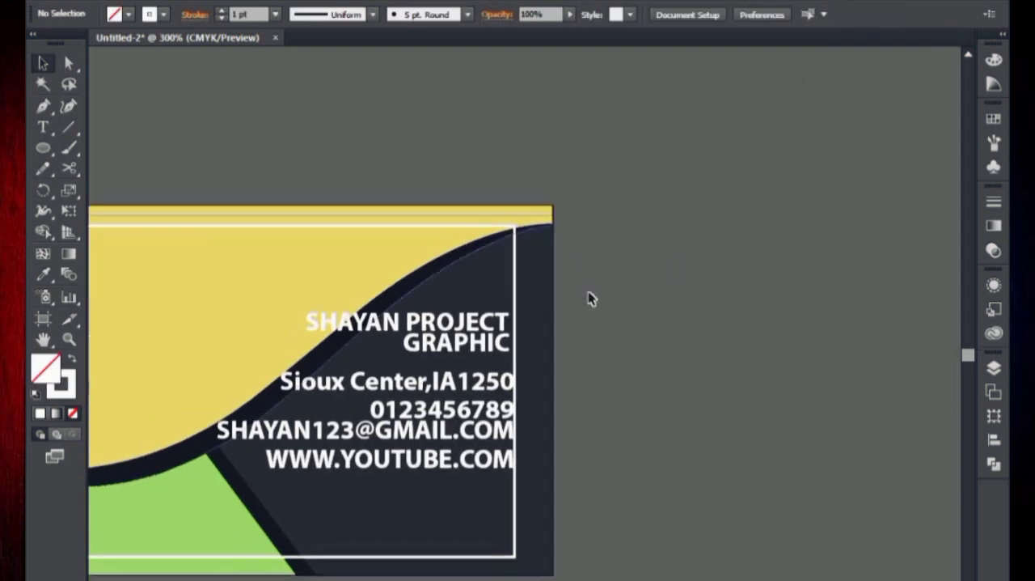
pyautogui.hscroll(-2, 591, 298)
pyautogui.click(596, 349)
pyautogui.doubleClick(622, 348)
pyautogui.press('Left')
pyautogui.click(700, 349)
pyautogui.click(621, 351)
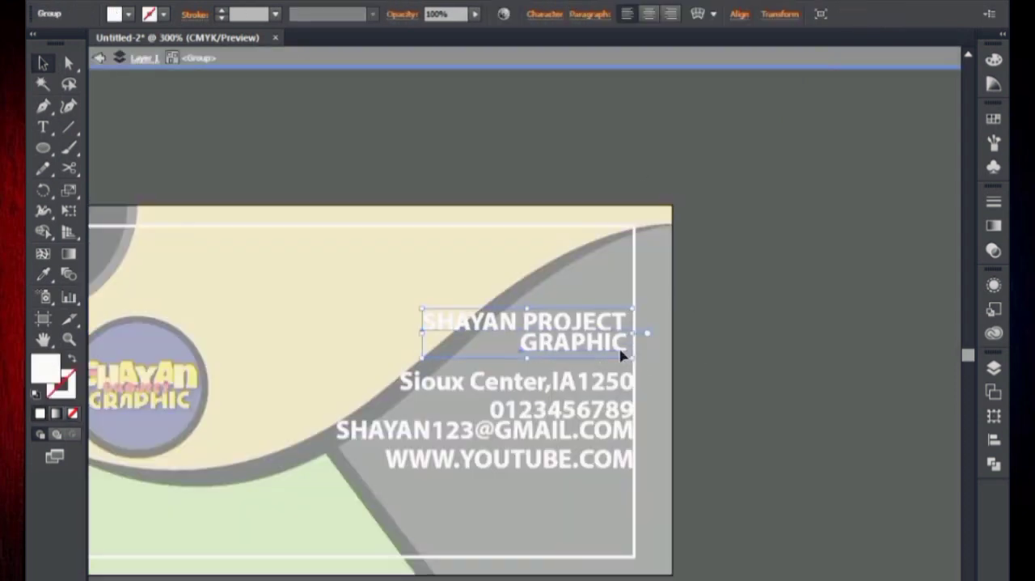
pyautogui.doubleClick(621, 352)
pyautogui.doubleClick(680, 352)
pyautogui.click(595, 345)
pyautogui.click(717, 366)
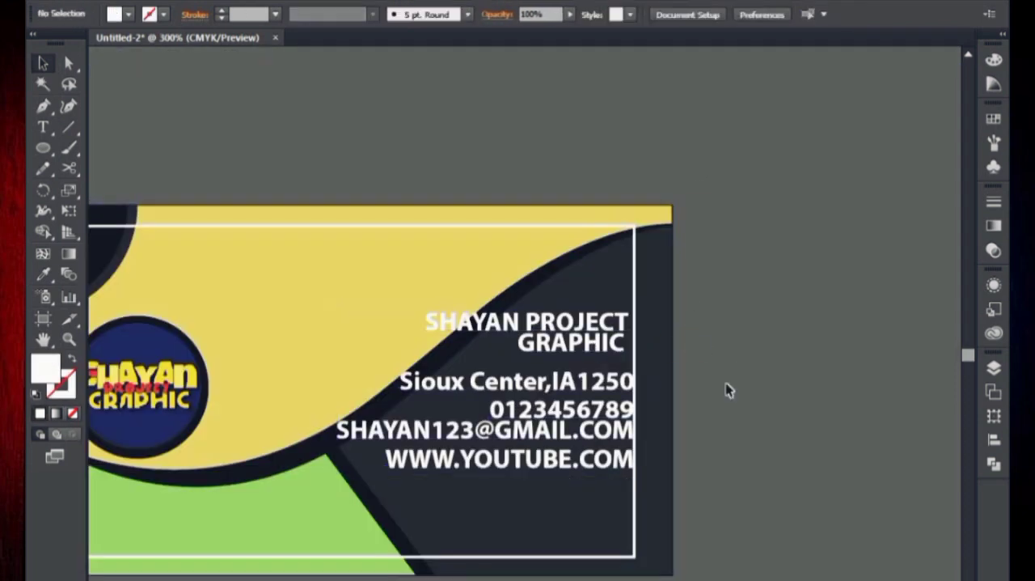
# Nudge the address line up slightly and move the website line down towards the rectangle's bottom edge.
pyautogui.doubleClick(591, 389)
pyautogui.press('Up')
pyautogui.tripleClick(605, 464)
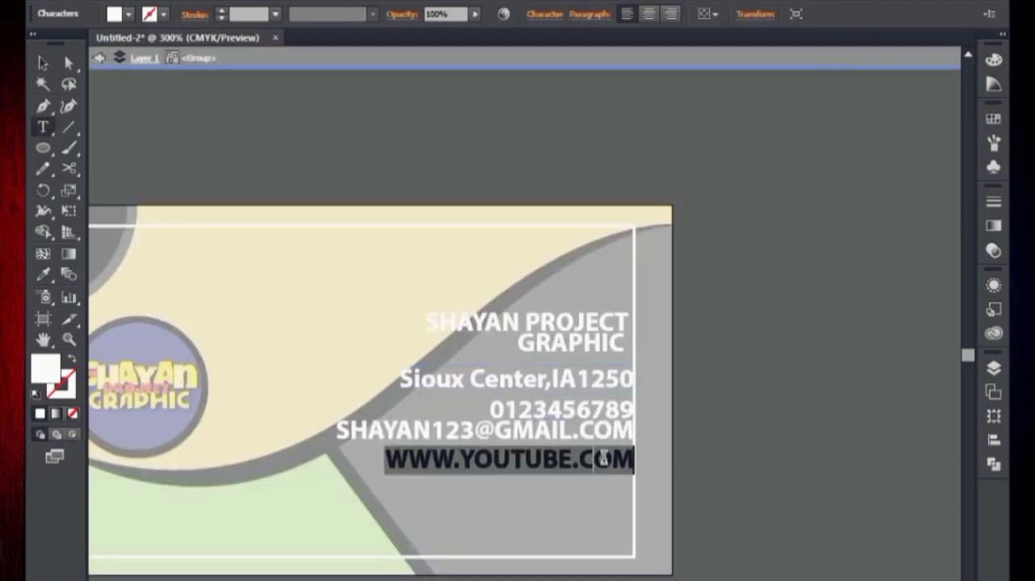
pyautogui.click(534, 458)
pyautogui.click(43, 65)
pyautogui.press('Down')
pyautogui.press('Down')
pyautogui.press('Down')
pyautogui.press('Down')
pyautogui.press('Down')
pyautogui.press('Down')
pyautogui.press('Down')
pyautogui.press('Down')
pyautogui.press('Down')
pyautogui.press('Down')
pyautogui.press('Down')
pyautogui.press('Down')
pyautogui.press('Down')
pyautogui.press('Down')
pyautogui.press('Down')
pyautogui.press('Down')
pyautogui.press('Down')
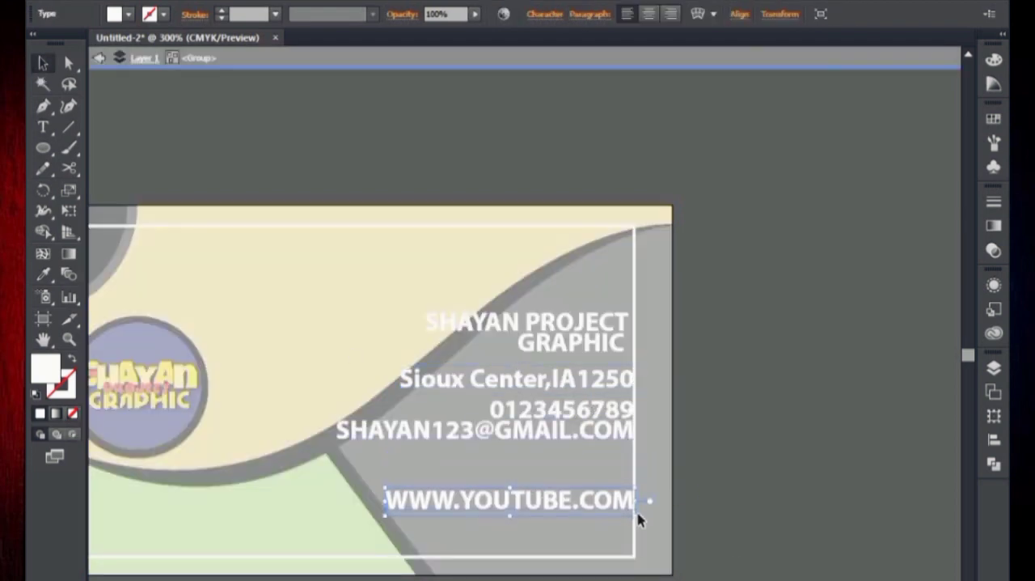
# Scale the website line down to about 7.71 pt and set its font style to Regular.
pyautogui.moveTo(635, 517); pyautogui.dragTo(641, 519)
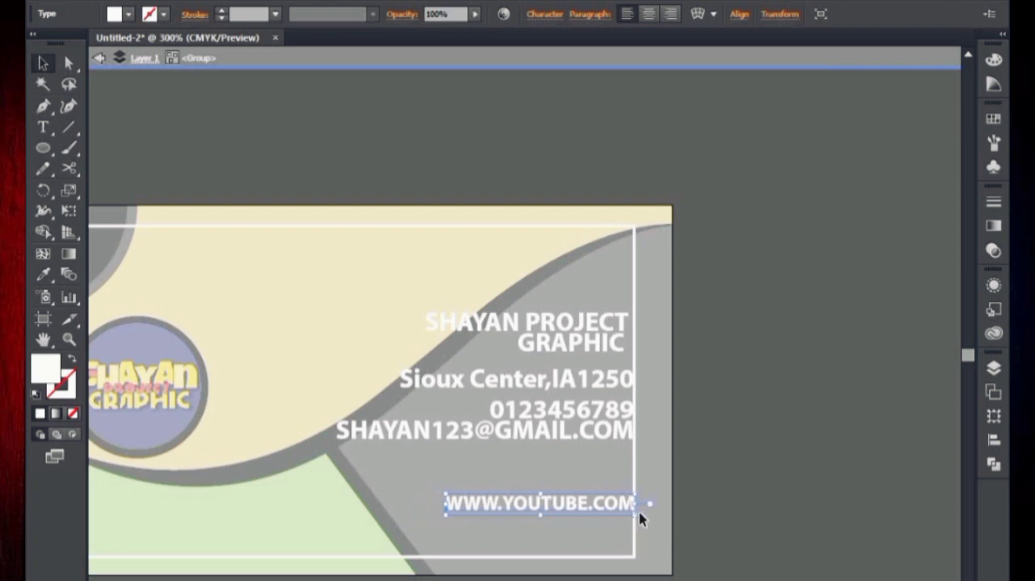
pyautogui.click(545, 14)
pyautogui.click(550, 87)
pyautogui.click(513, 182)
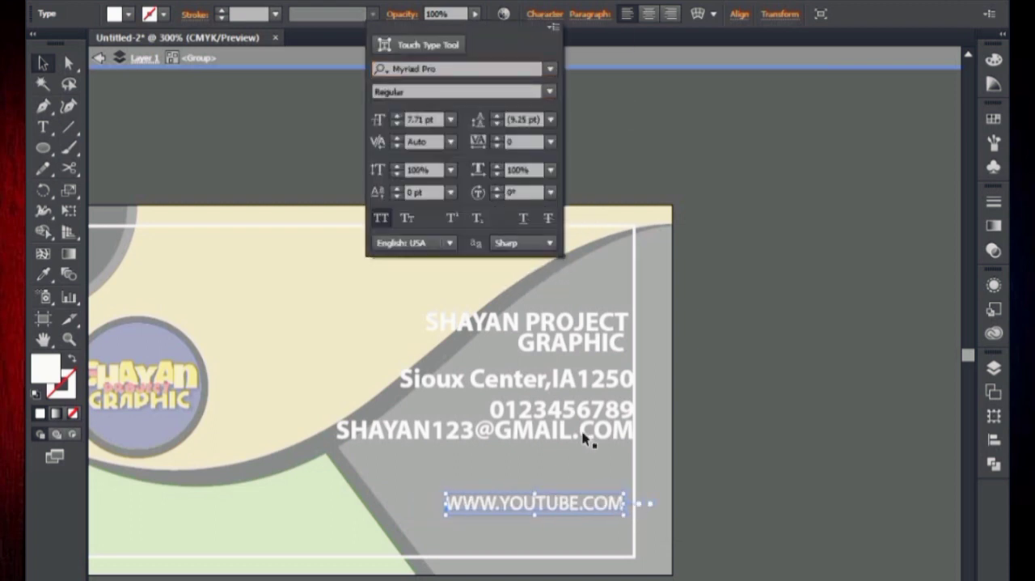
pyautogui.press('Escape')
# Shrink the e-mail line to about 6.41 pt, set it to Regular and place it right-aligned just above the website line.
pyautogui.click(652, 430)
pyautogui.moveTo(634, 444); pyautogui.dragTo(630, 471)
pyautogui.click(544, 14)
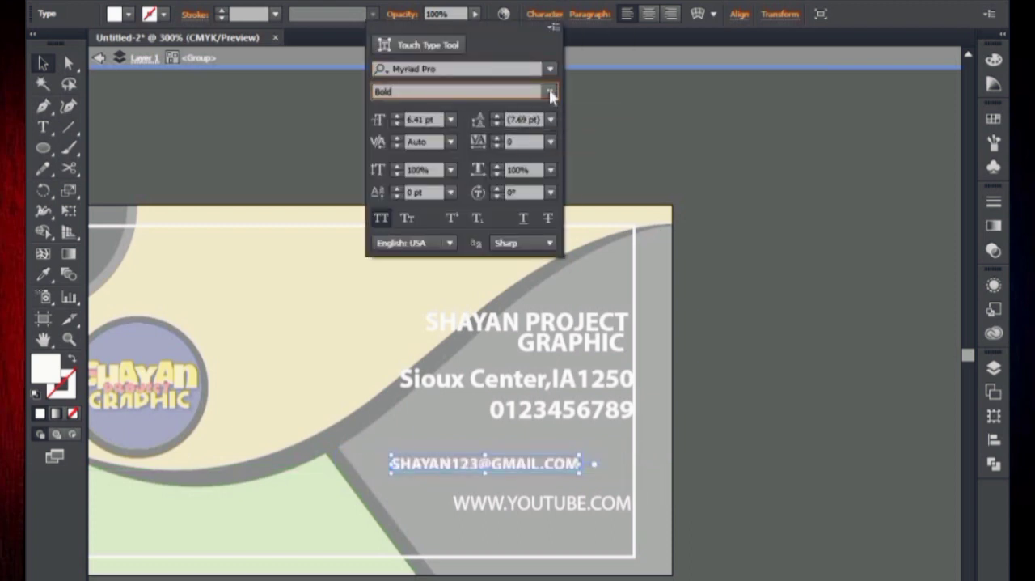
pyautogui.click(550, 93)
pyautogui.click(510, 189)
pyautogui.click(648, 191)
pyautogui.press('Down')
pyautogui.press('Down')
pyautogui.press('Down')
pyautogui.press('Right')
pyautogui.press('Right')
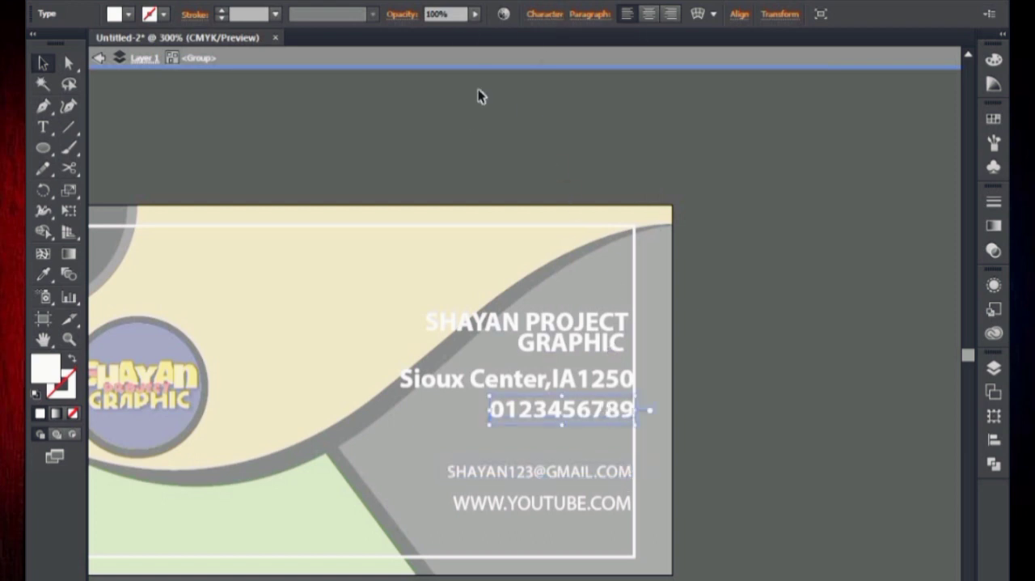
# Set the phone number line to Regular and move it down and right, just above the e-mail line.
pyautogui.click(544, 14)
pyautogui.click(548, 93)
pyautogui.click(518, 185)
pyautogui.click(645, 186)
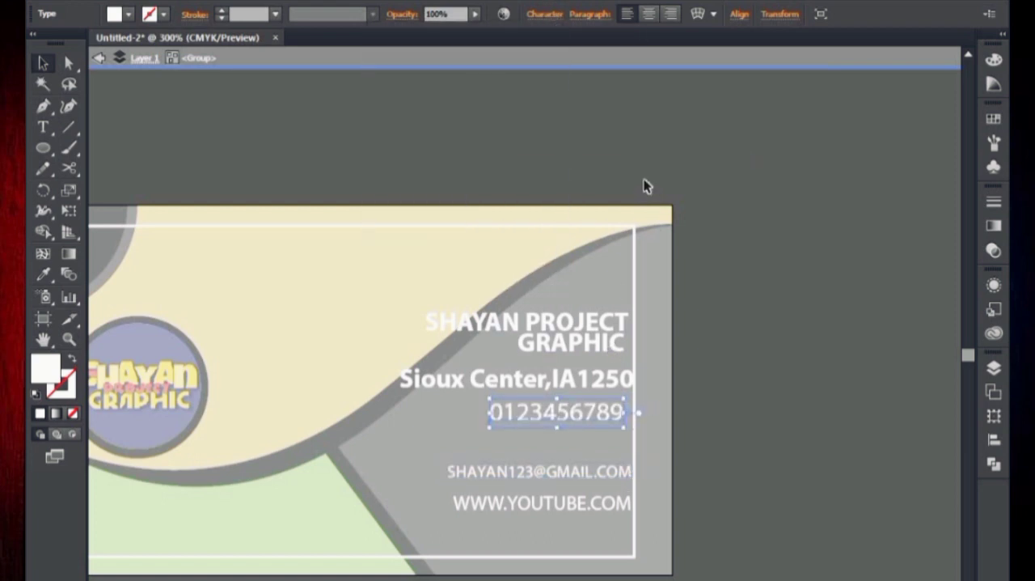
pyautogui.press('Down')
pyautogui.press('Down')
pyautogui.press('Down')
pyautogui.press('Down')
pyautogui.press('Down')
pyautogui.press('Down')
pyautogui.press('Down')
pyautogui.press('Down')
pyautogui.press('Down')
pyautogui.press('Down')
pyautogui.press('Right')
pyautogui.press('Right')
pyautogui.press('Right')
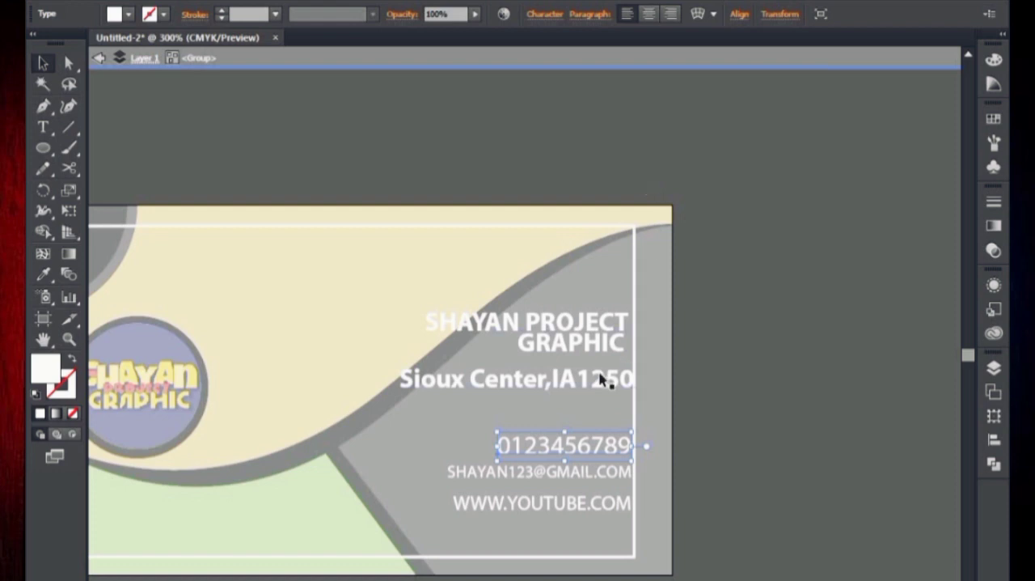
# Set the address line to Regular, move it down above the phone number and scale it down.
pyautogui.click(542, 15)
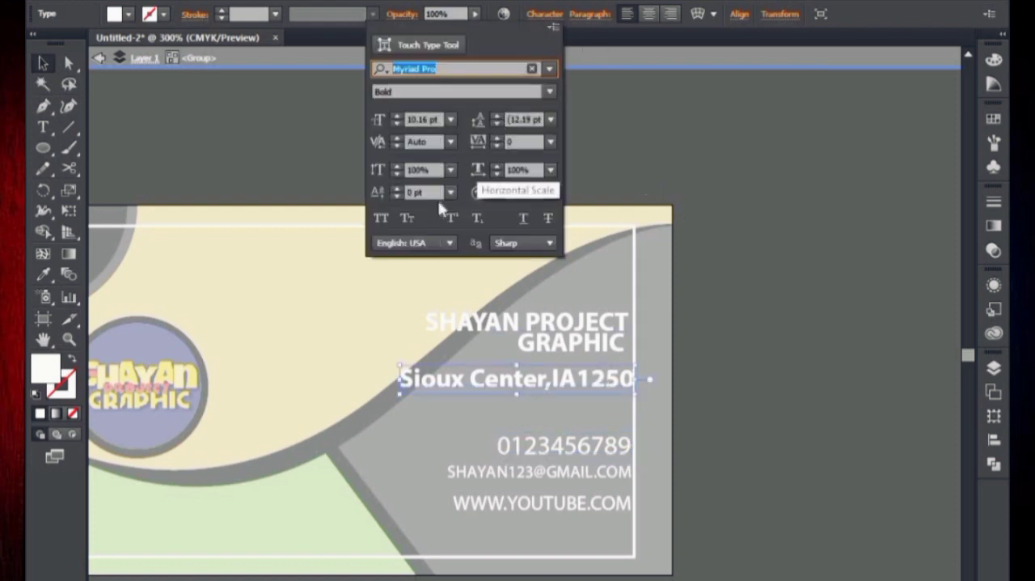
pyautogui.click(552, 93)
pyautogui.click(509, 185)
pyautogui.click(569, 187)
pyautogui.press('Down')
pyautogui.press('Down')
pyautogui.press('Down')
pyautogui.press('Down')
pyautogui.press('Down')
pyautogui.press('Down')
pyautogui.press('Down')
pyautogui.press('Right')
pyautogui.press('Right')
pyautogui.press('Right')
pyautogui.press('Right')
pyautogui.press('Right')
pyautogui.moveTo(630, 410); pyautogui.dragTo(579, 403)
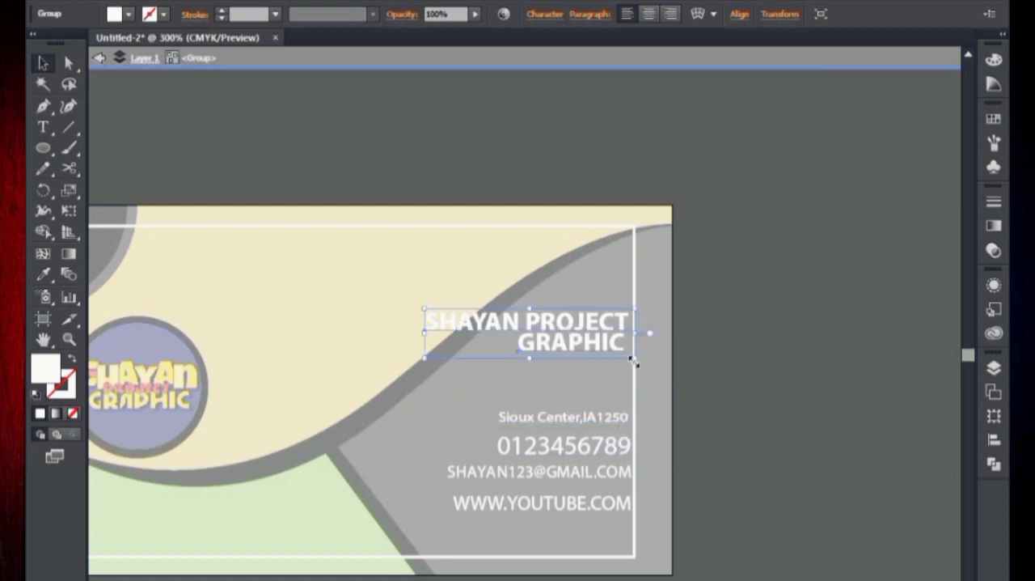
# Scale down the two-line title and leave isolation mode.
pyautogui.moveTo(633, 361); pyautogui.dragTo(600, 356)
pyautogui.doubleClick(716, 331)
pyautogui.moveTo(742, 303); pyautogui.dragTo(823, 244)
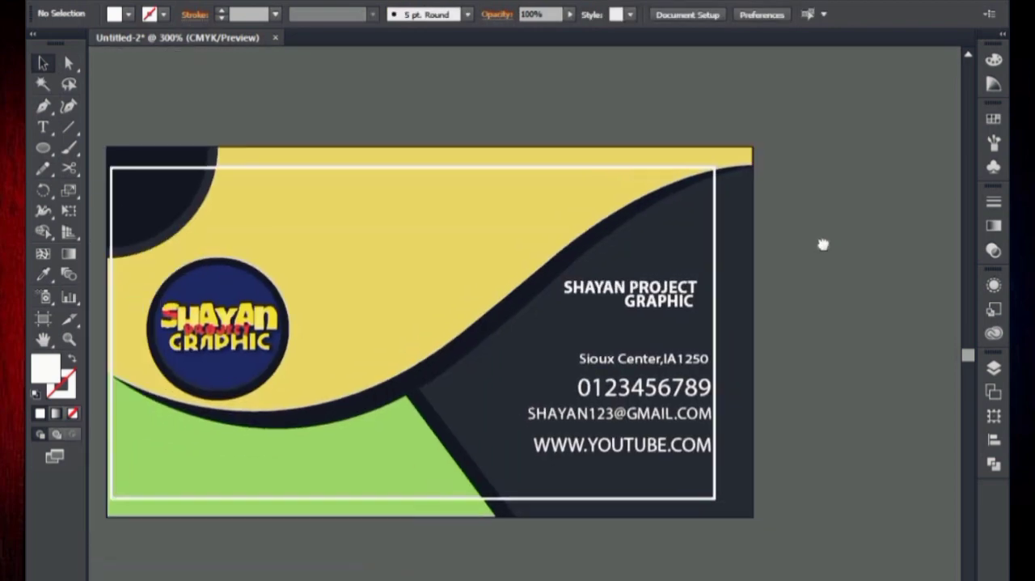